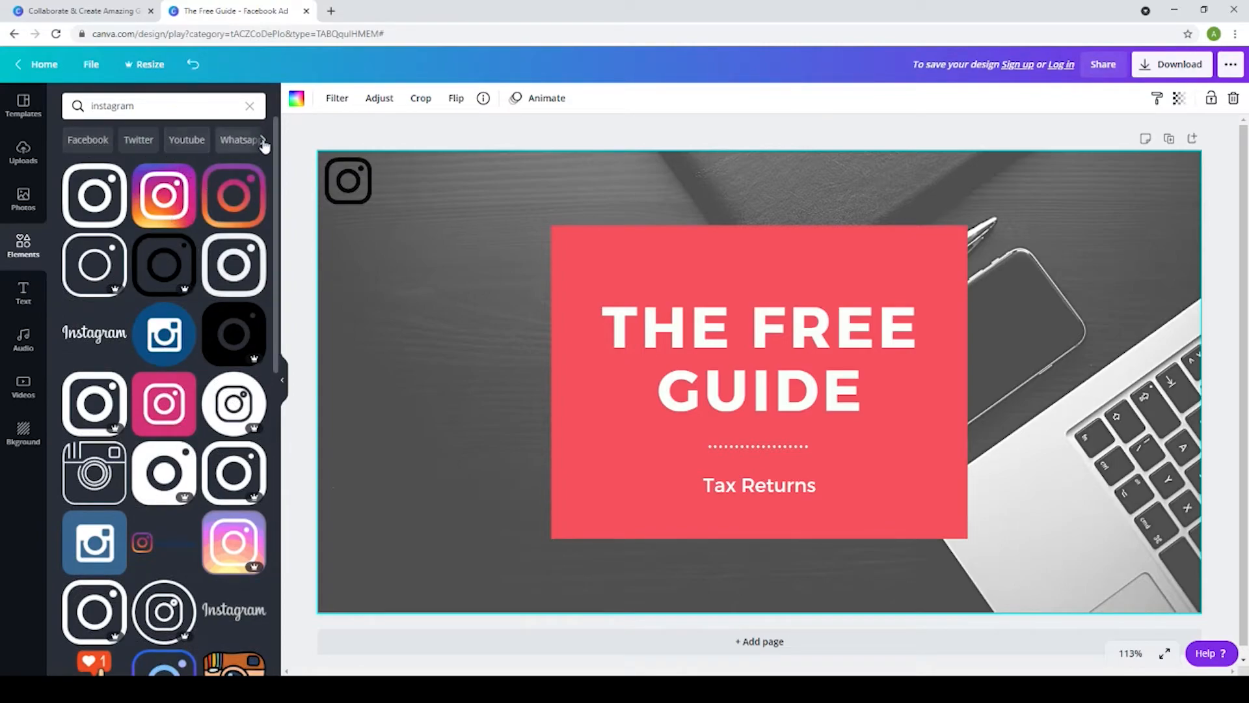
# Delete the black Instagram icon from the upper-left corner of the ad design
pyautogui.click(365, 179)
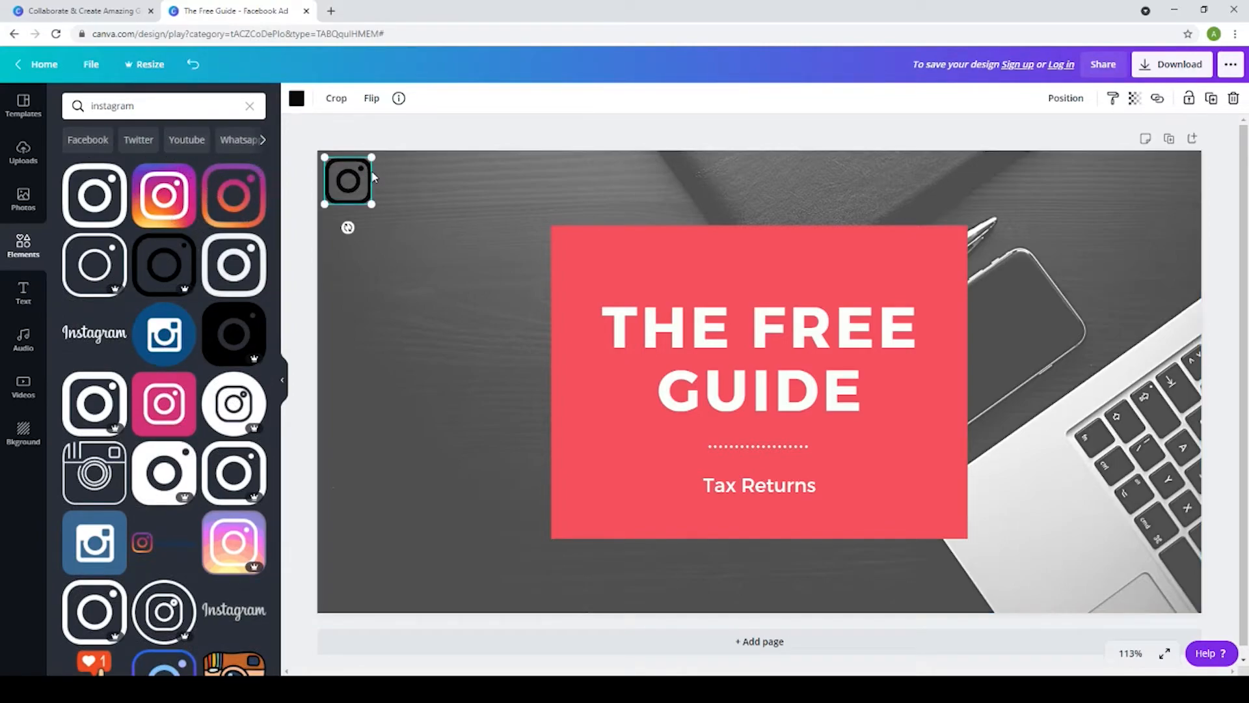
pyautogui.press('Delete')
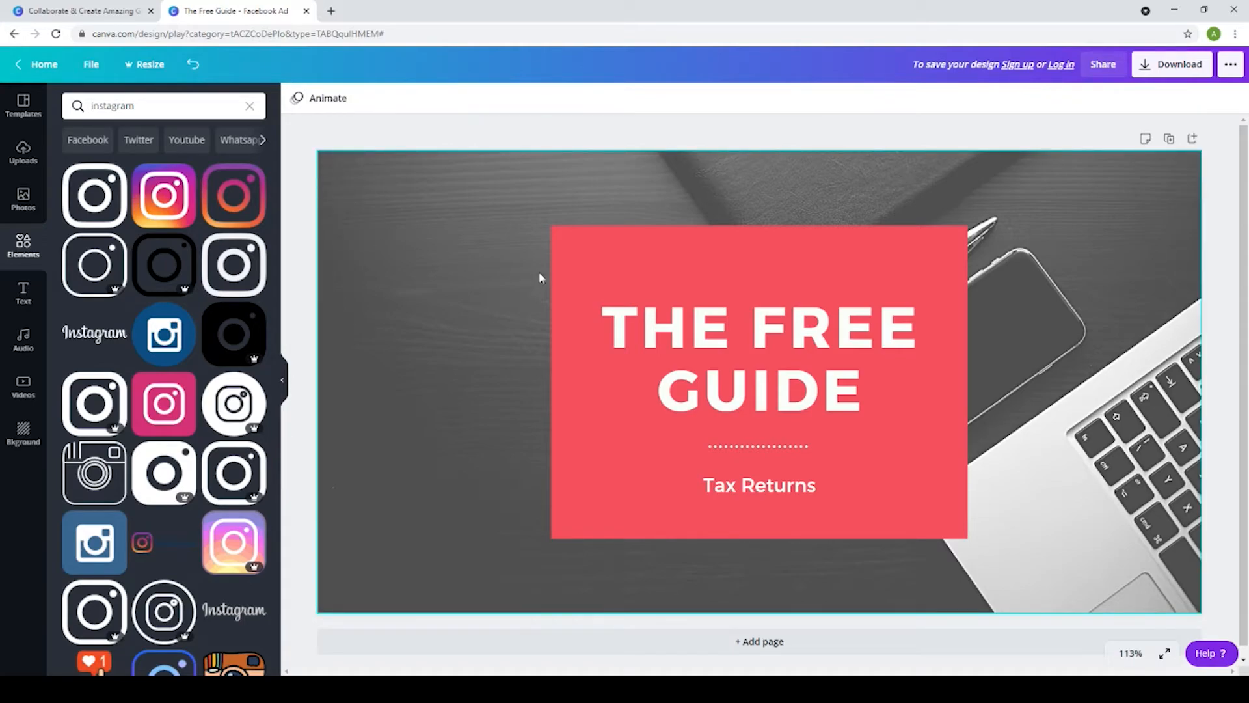
# Browse the text styles and add a default heading on the red box above THE FREE GUIDE
pyautogui.click(23, 306)
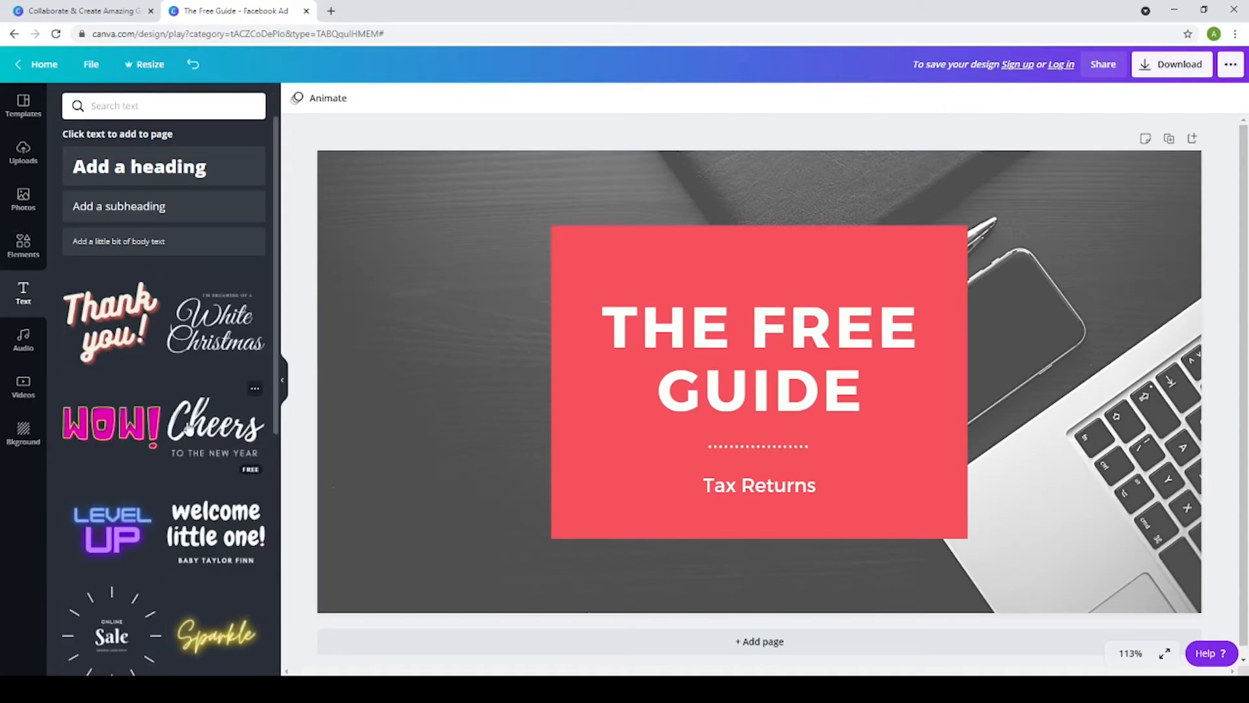
pyautogui.scroll(-10, 148, 437)
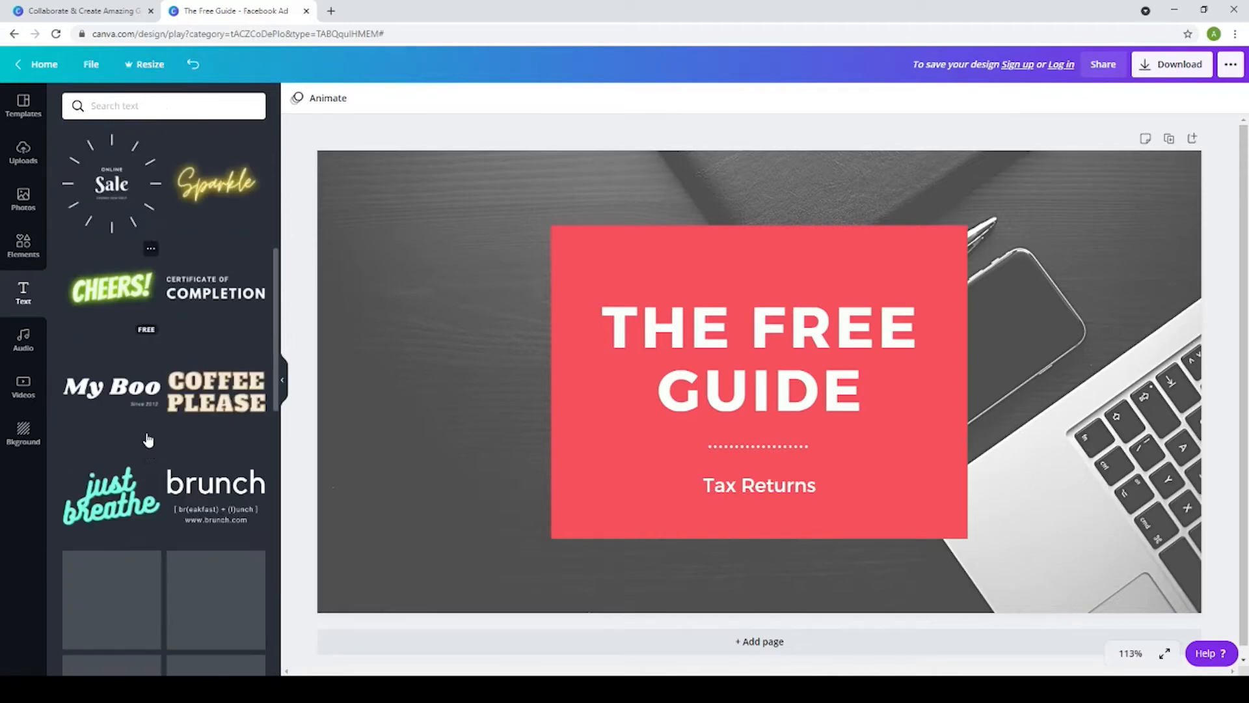
pyautogui.scroll(10, 146, 432)
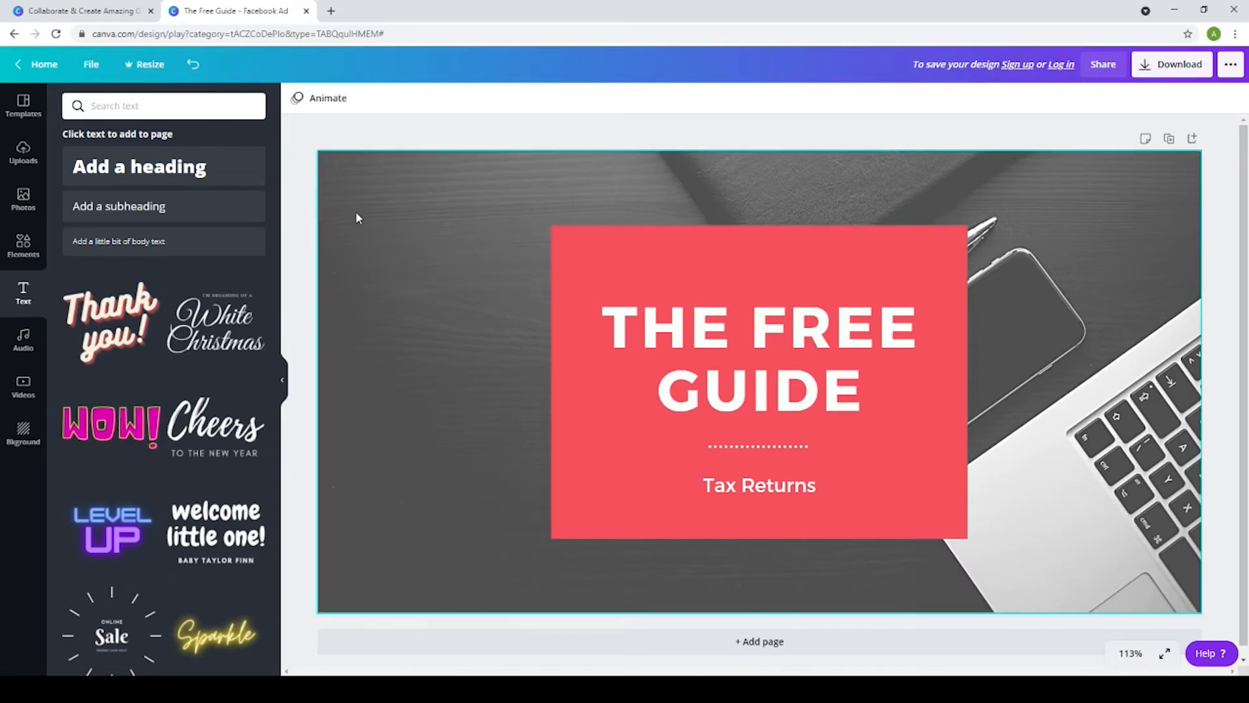
pyautogui.moveTo(140, 176); pyautogui.dragTo(665, 224)
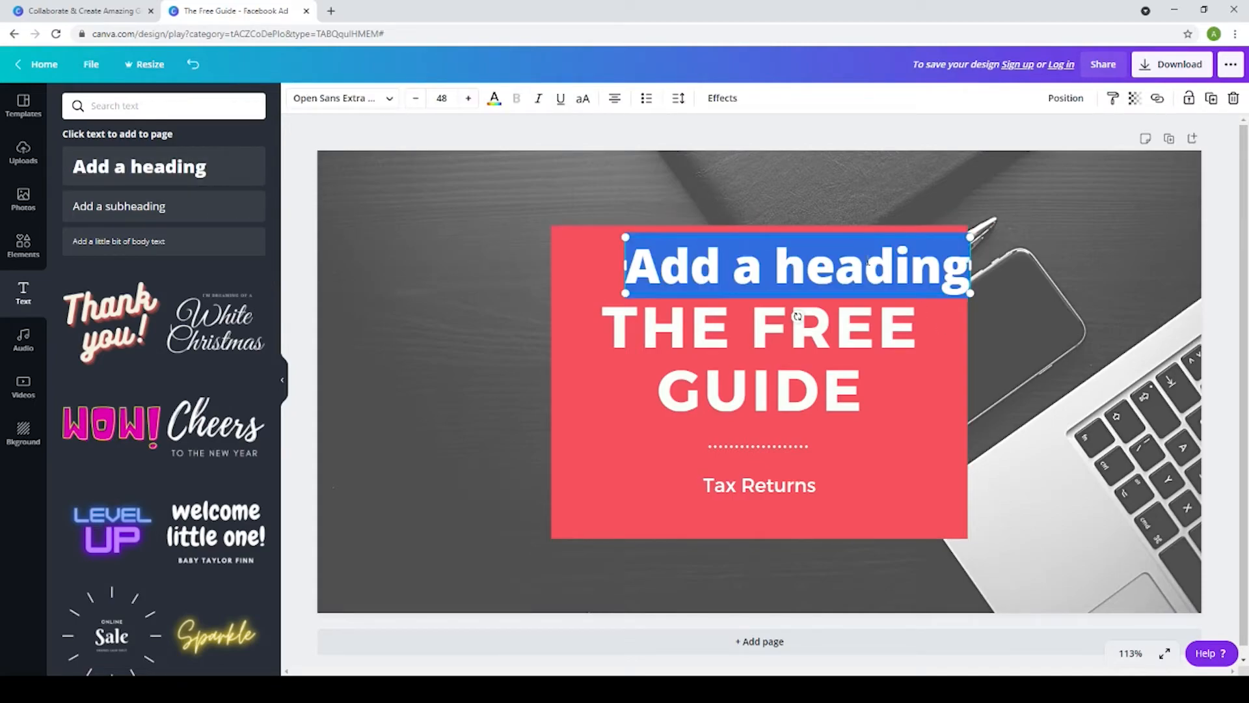
# Format the added heading in the Montserrat Classic font with uppercase letters
pyautogui.click(382, 103)
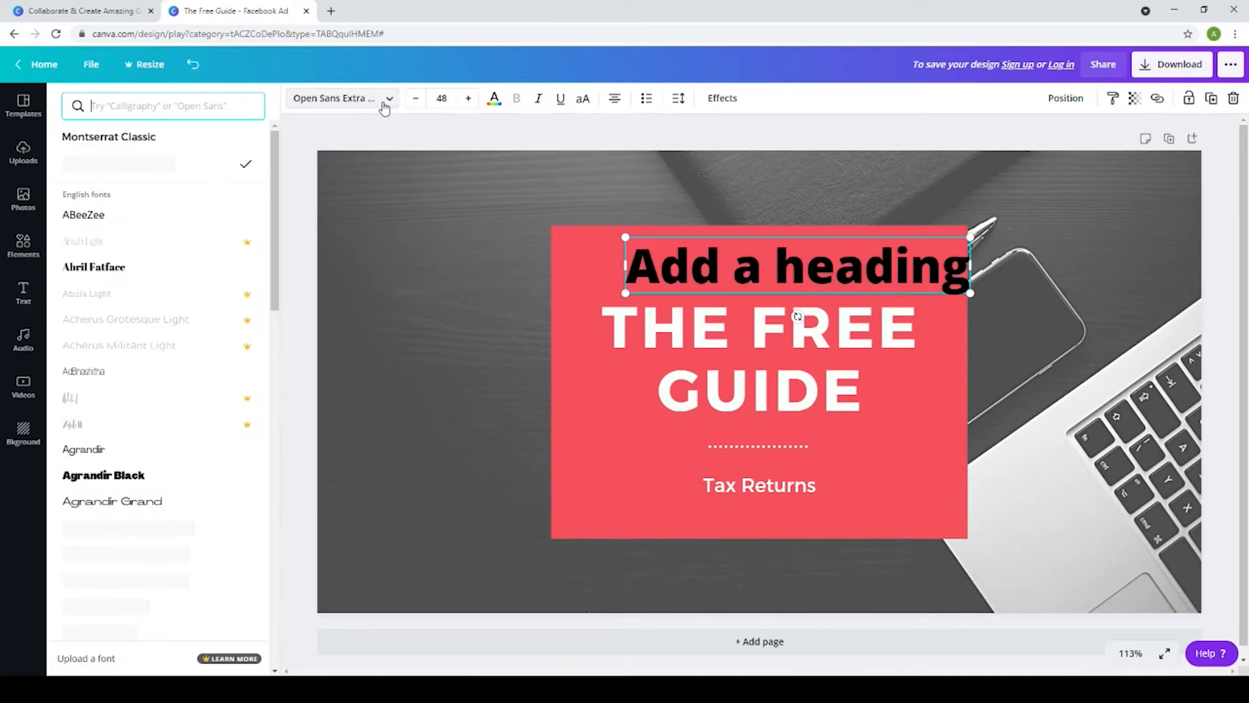
pyautogui.click(166, 147)
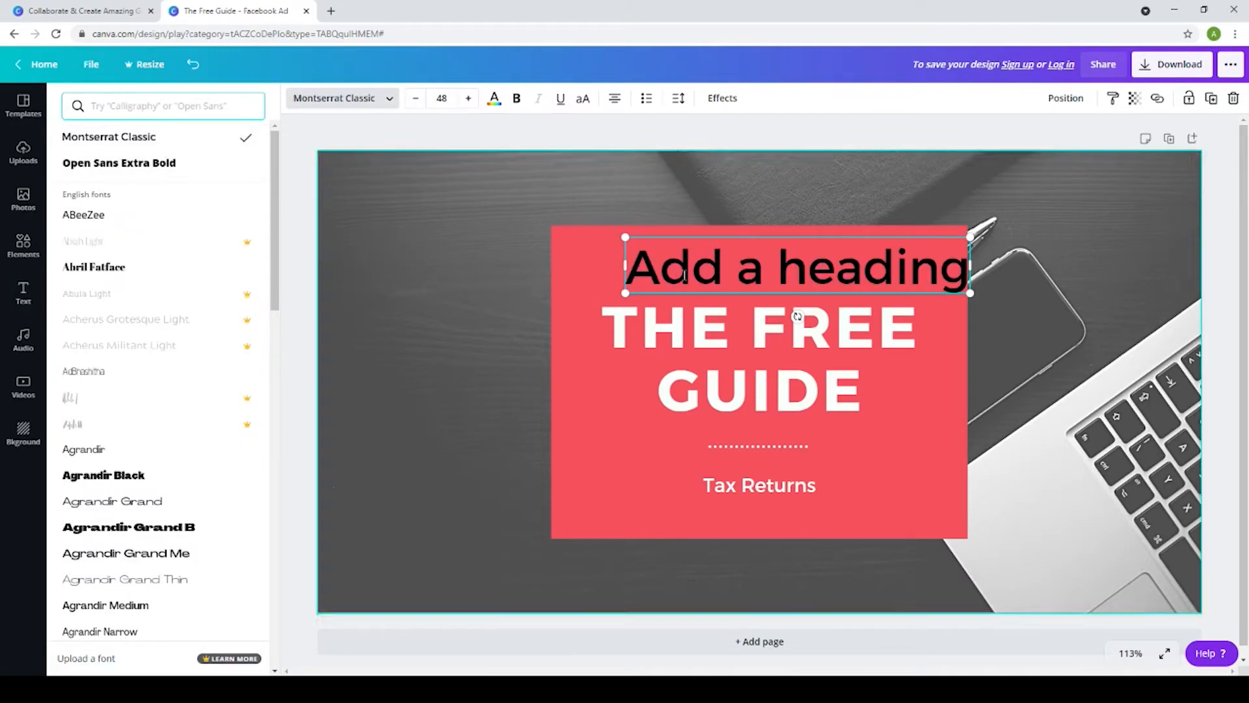
pyautogui.click(584, 103)
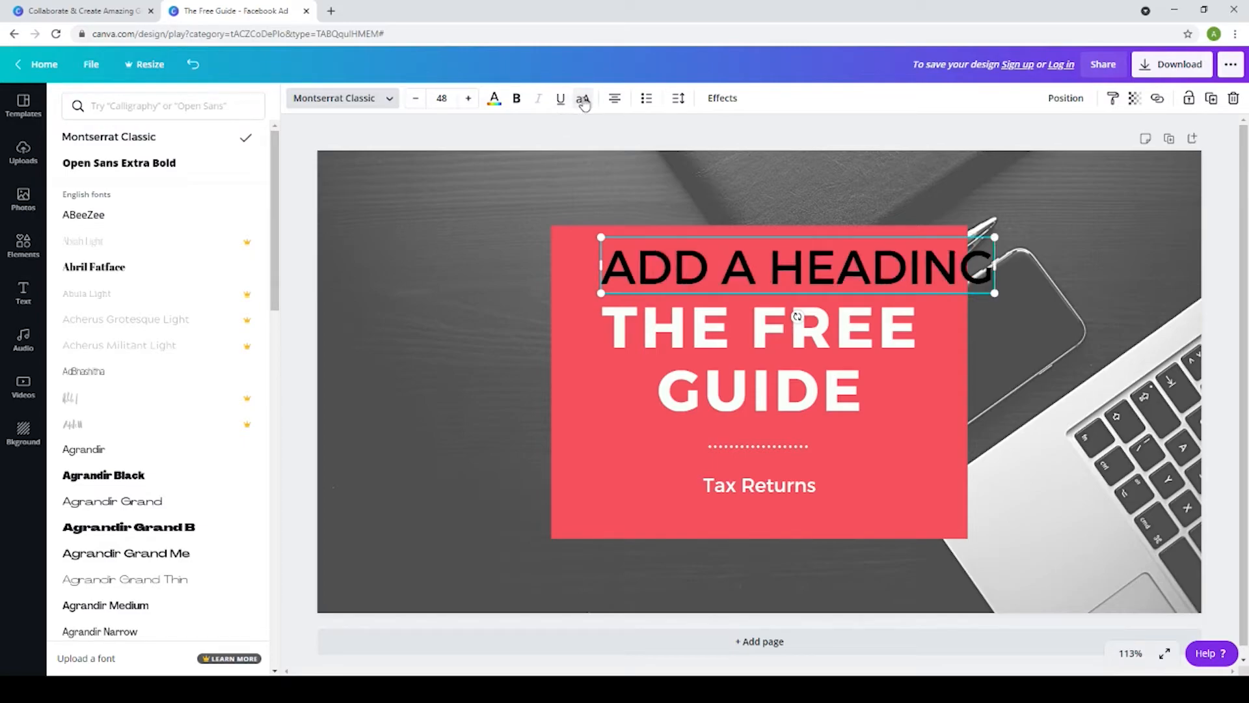
pyautogui.click(612, 102)
pyautogui.click(613, 106)
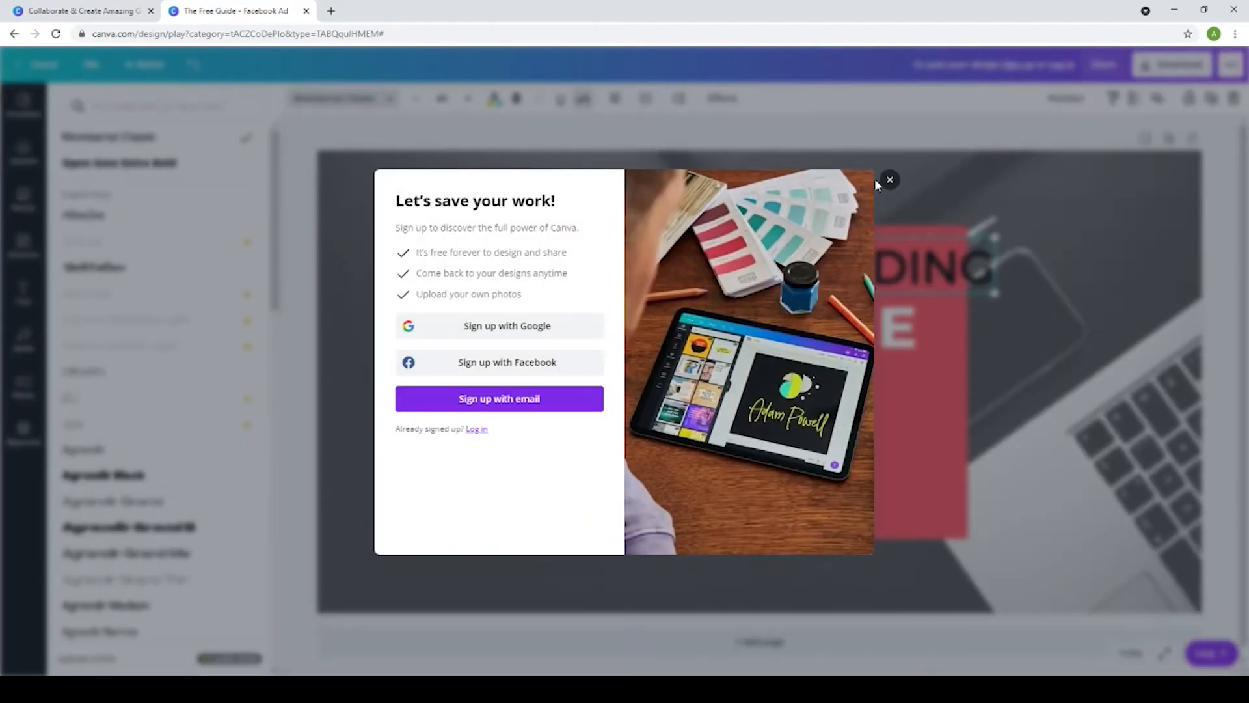
pyautogui.click(889, 180)
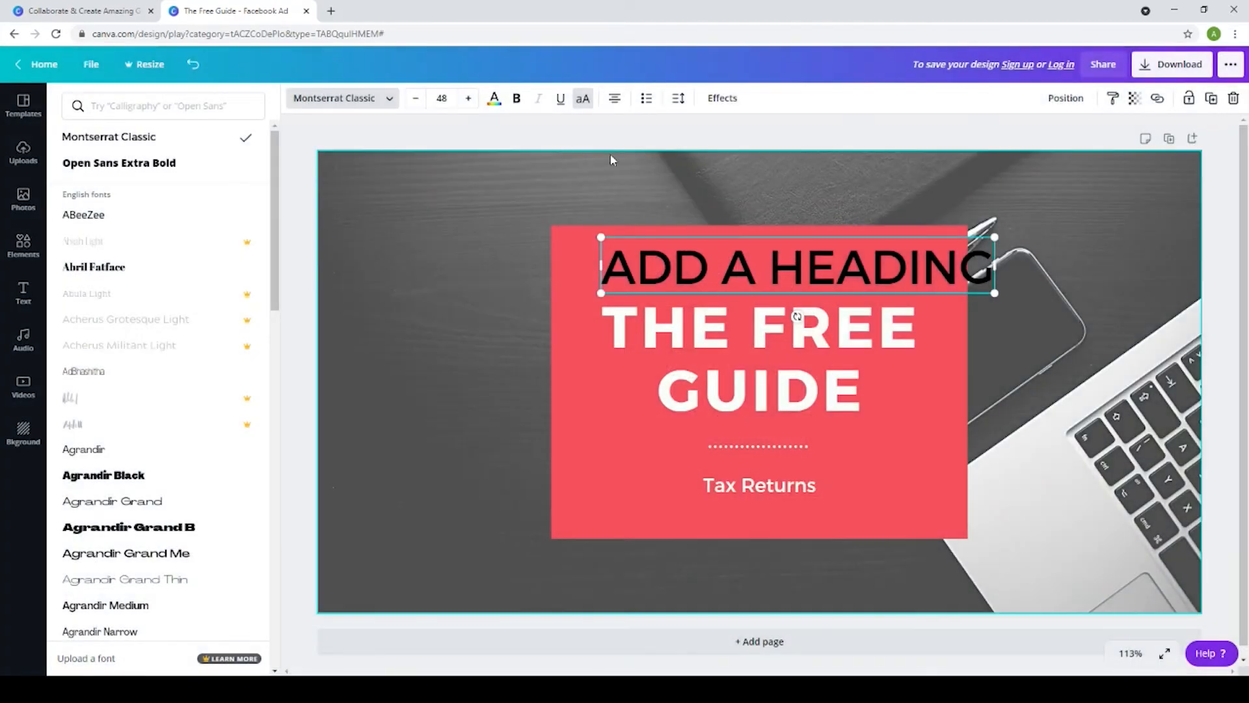
# Apply the Hollow text effect with a thickness of 50 to the added heading
pyautogui.click(723, 103)
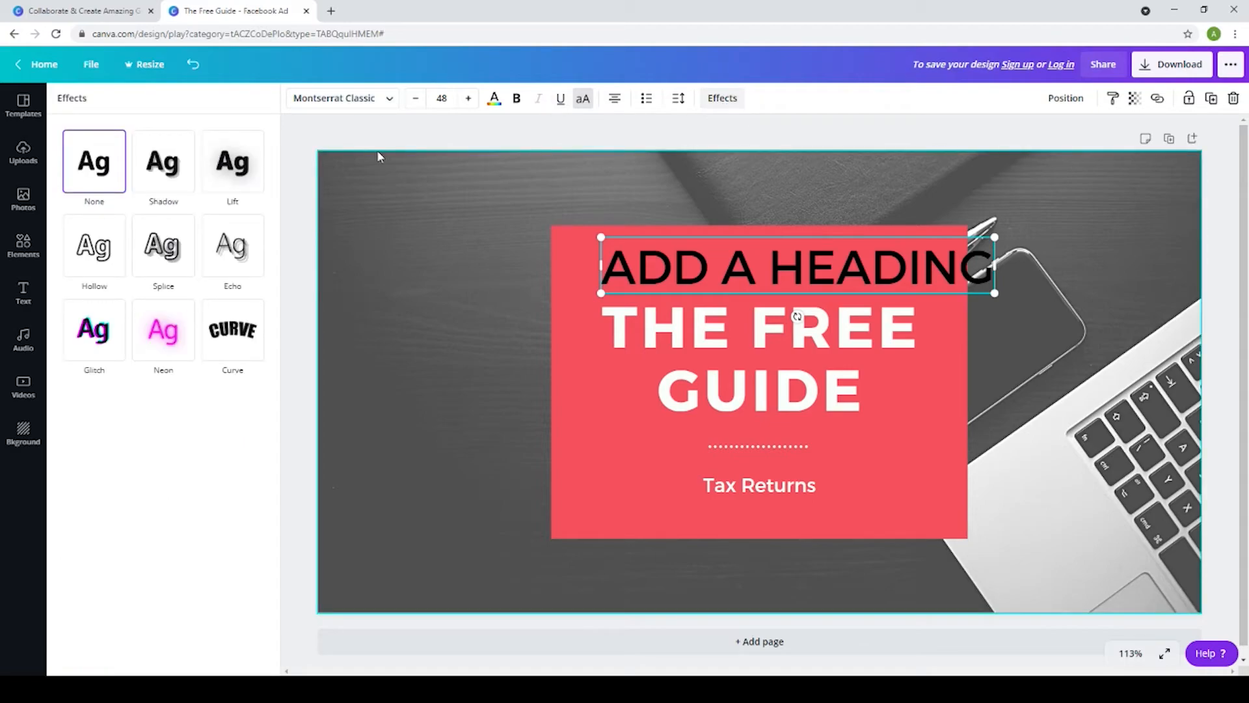
pyautogui.click(87, 250)
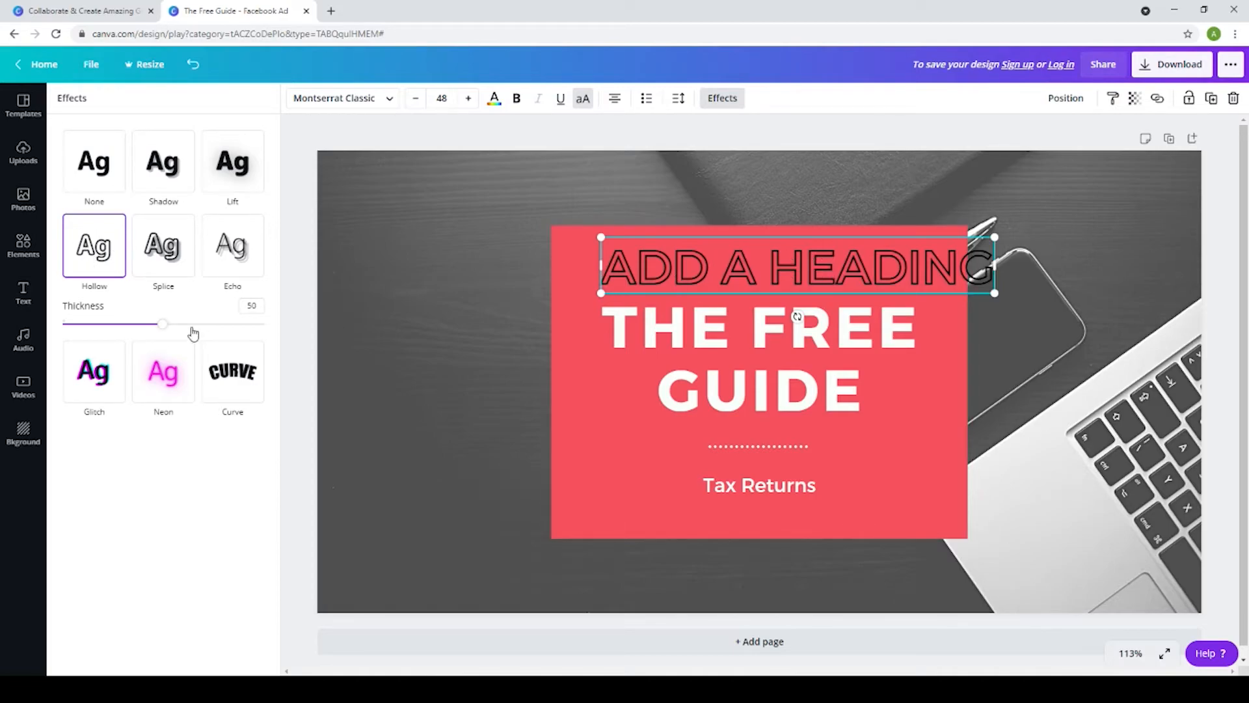
pyautogui.moveTo(162, 325)
pyautogui.mouseDown()
pyautogui.moveTo(231, 333)
pyautogui.moveTo(164, 342)
pyautogui.mouseUp()
# Try red and grey on the hollow heading and set its text color to white
pyautogui.click(495, 108)
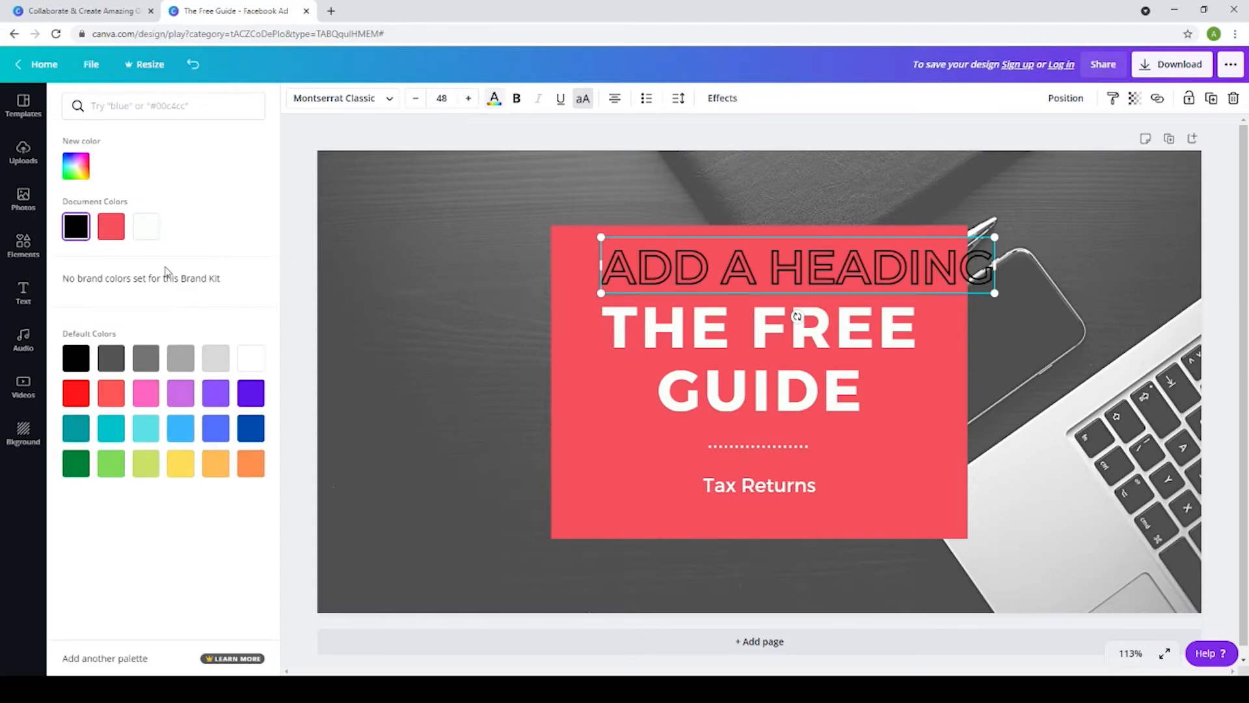
pyautogui.click(76, 393)
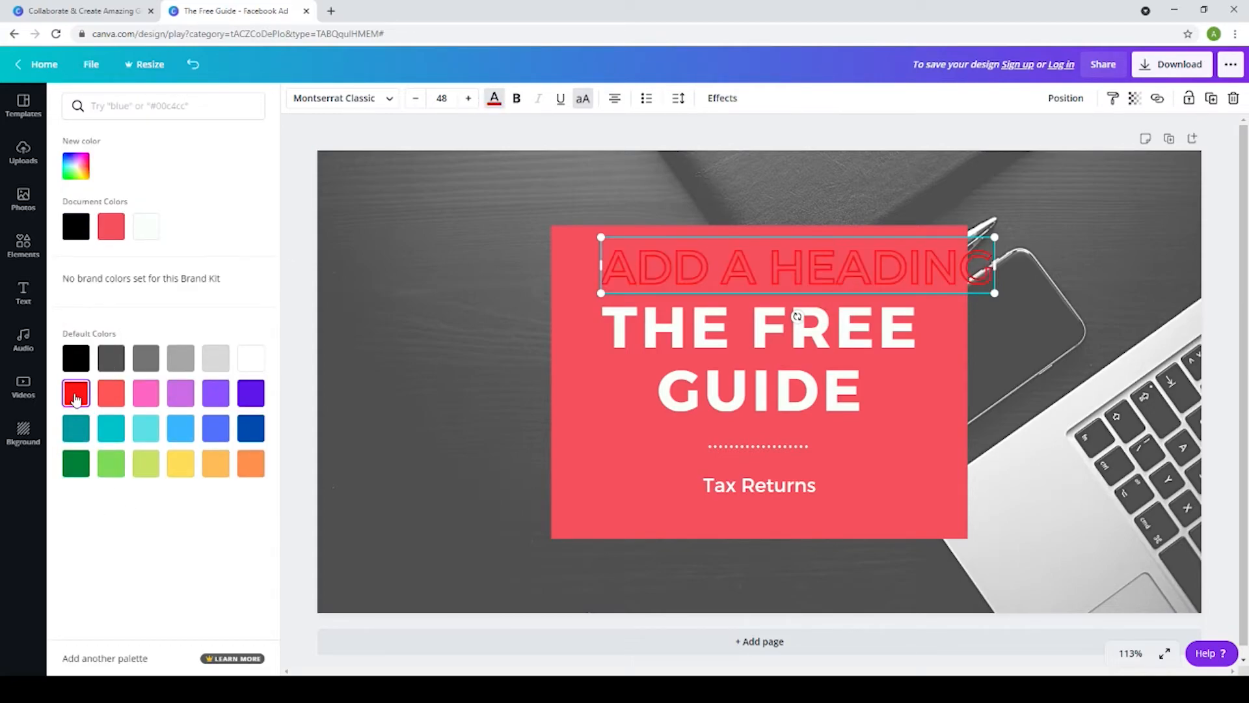
pyautogui.click(145, 359)
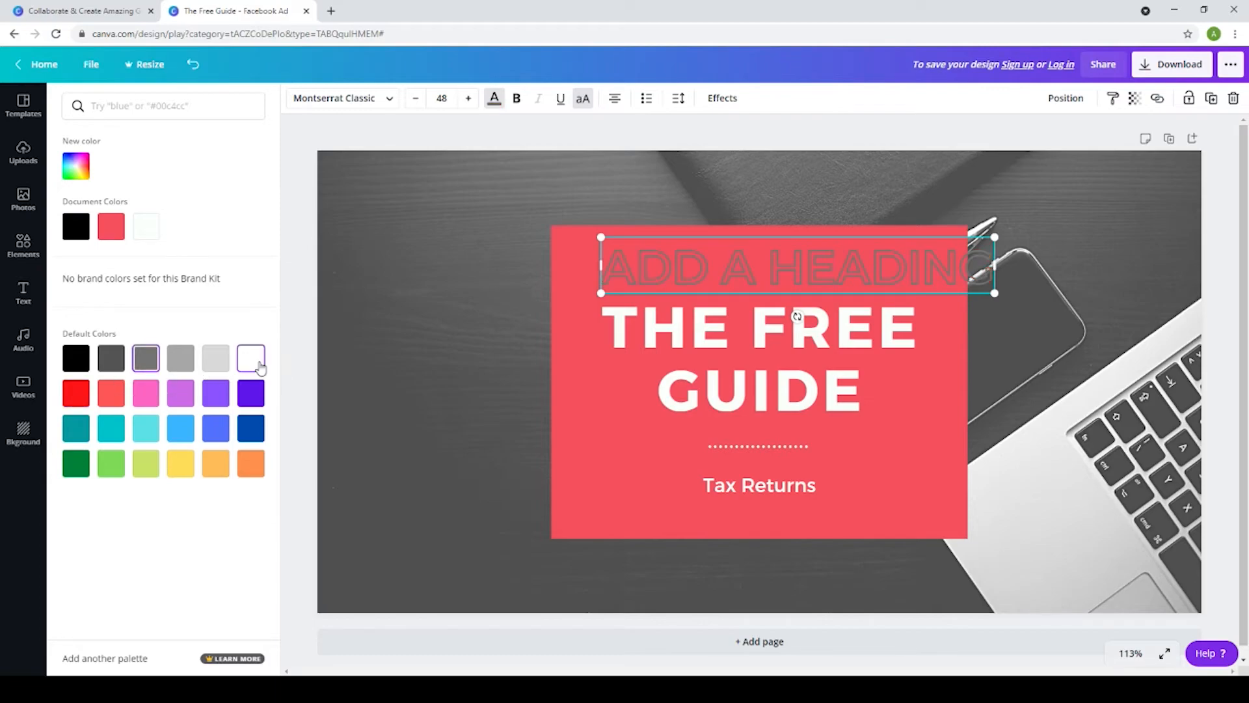
pyautogui.click(260, 368)
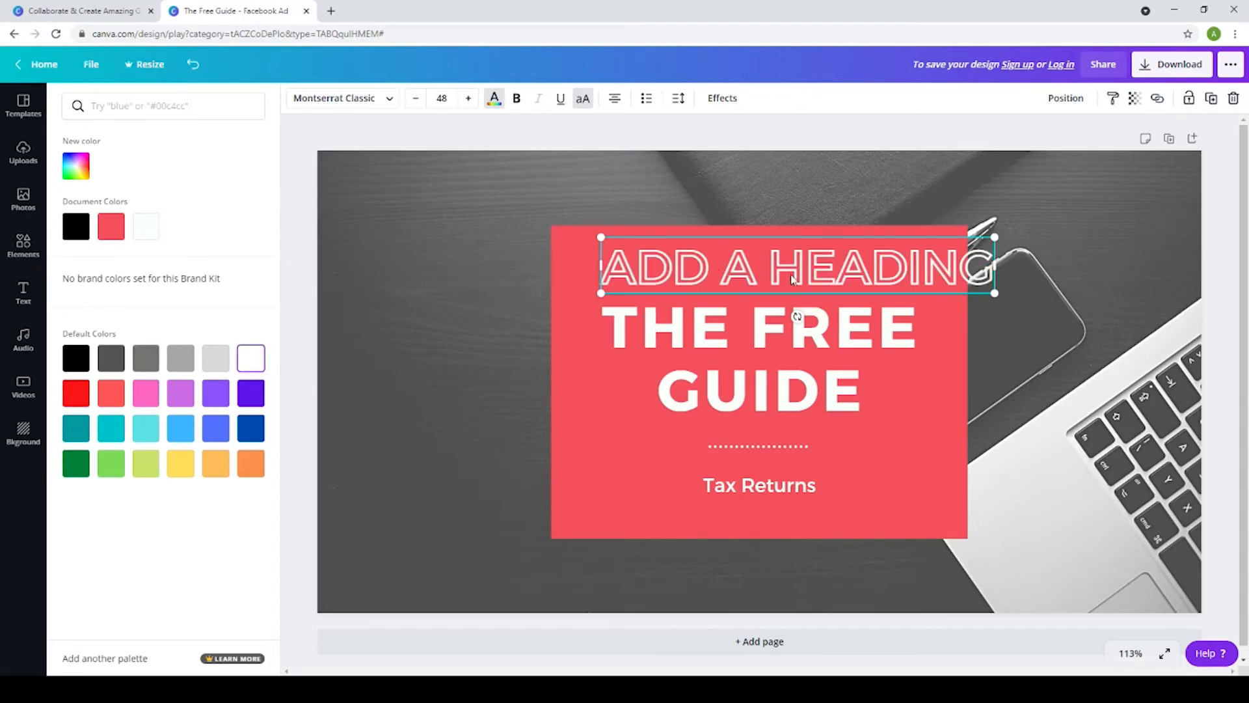
# Delete the hollow ADD A HEADING text from the design
pyautogui.rightClick(915, 263)
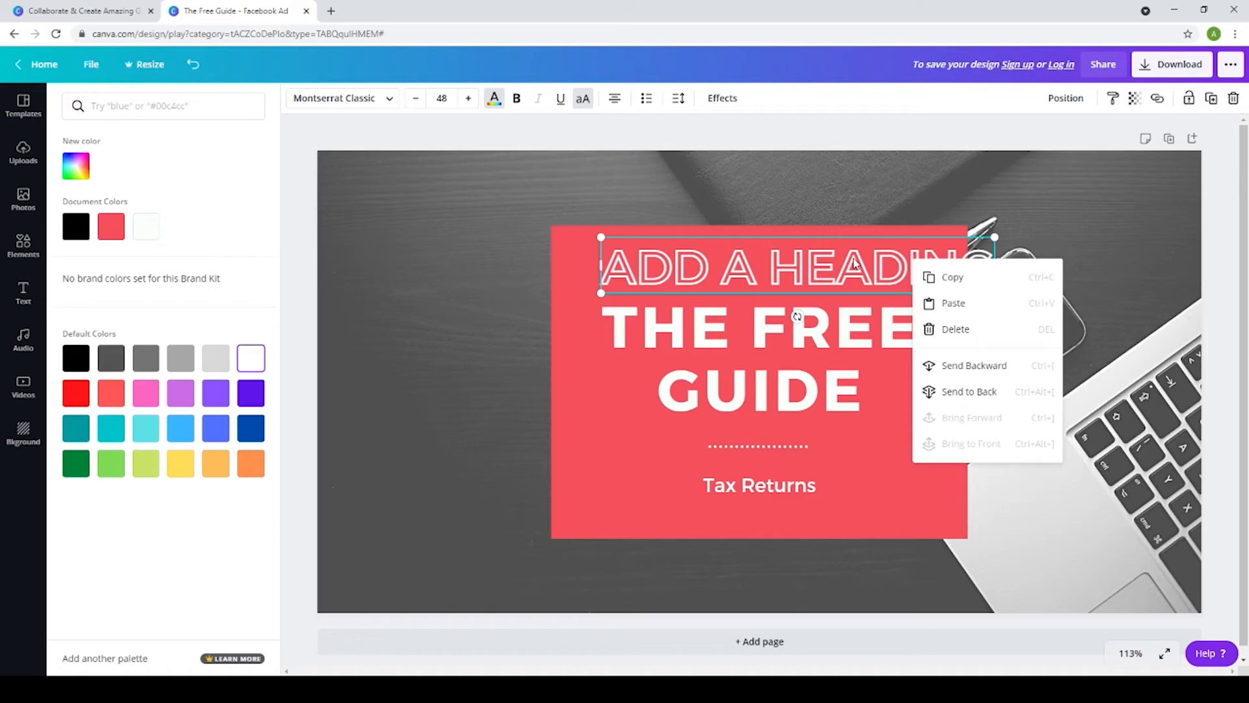
pyautogui.click(957, 329)
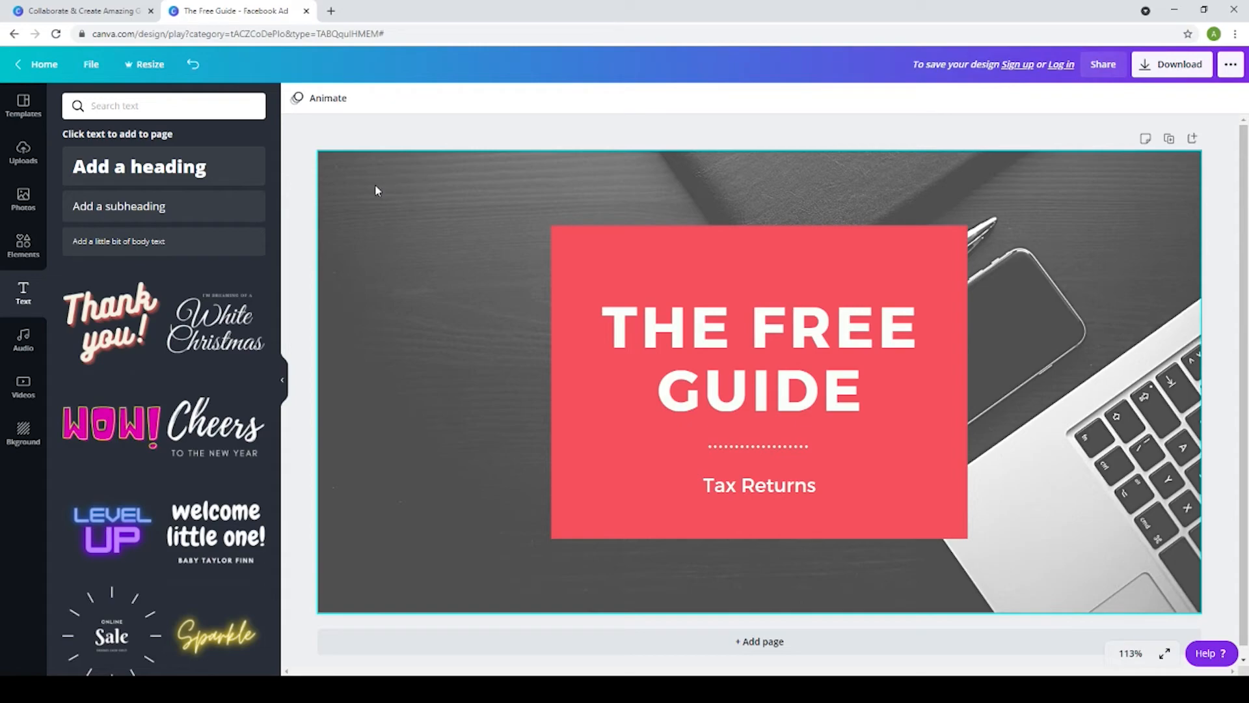
# Look through the ad templates, the uploads area and the business photos
pyautogui.click(20, 112)
pyautogui.scroll(-1, 188, 422)
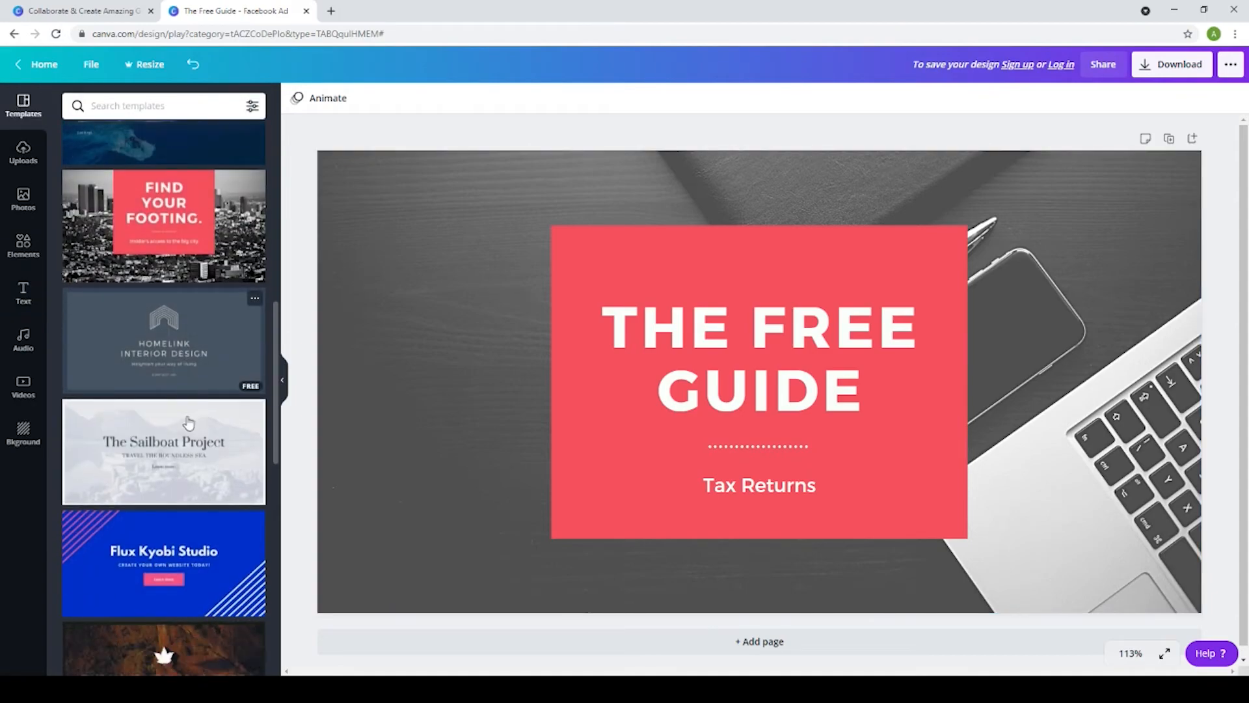
pyautogui.scroll(-6, 189, 423)
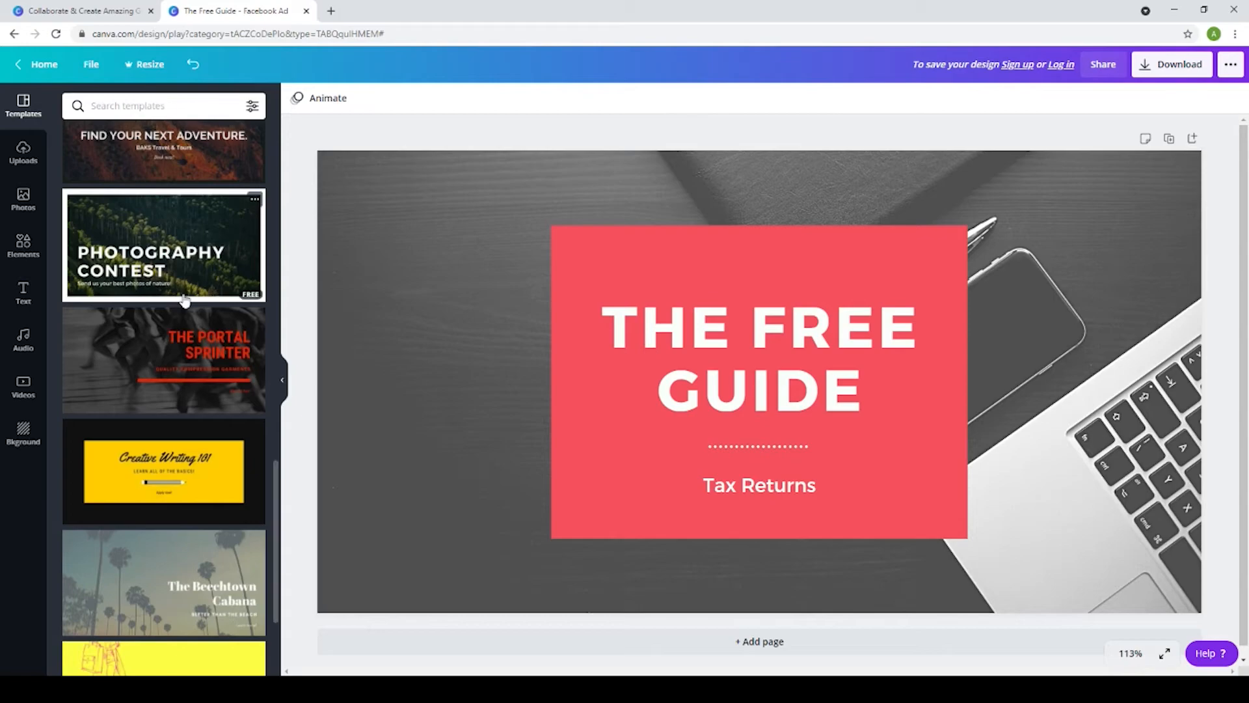
pyautogui.scroll(5, 191, 341)
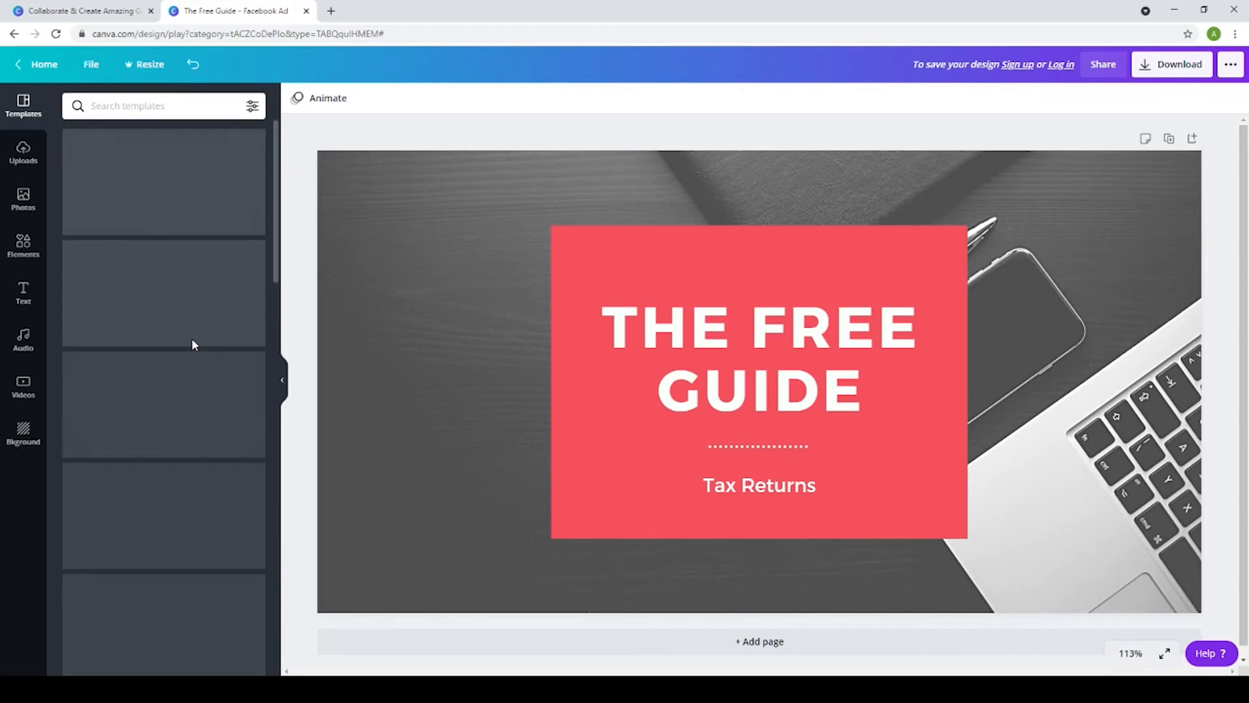
pyautogui.click(23, 153)
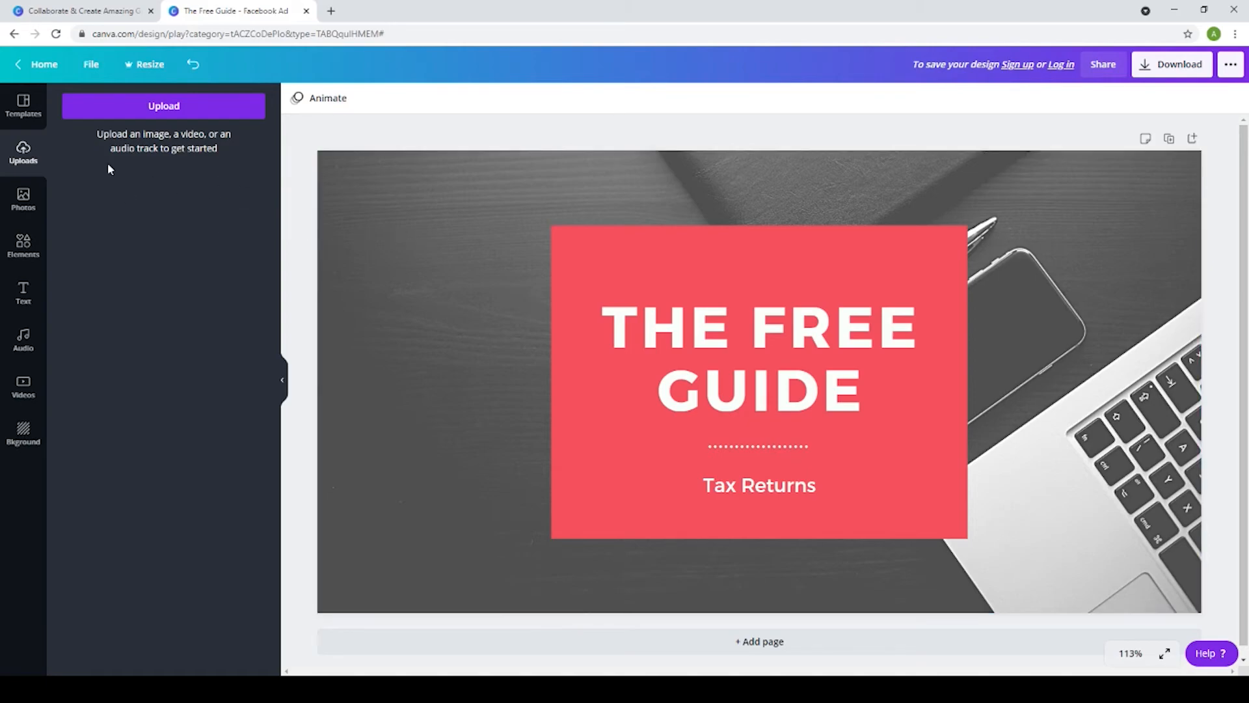
pyautogui.click(24, 203)
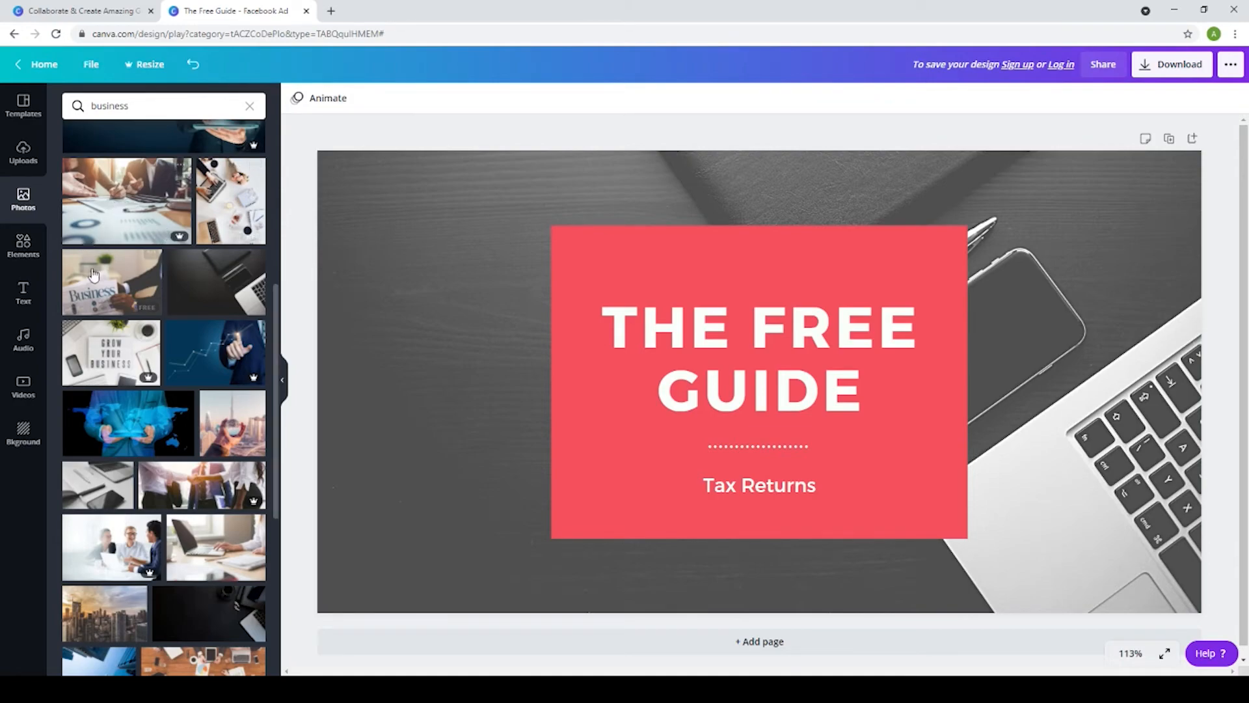
# Add the free megaphone line graphic, shrink it and center it inside the red box above THE FREE GUIDE
pyautogui.click(23, 246)
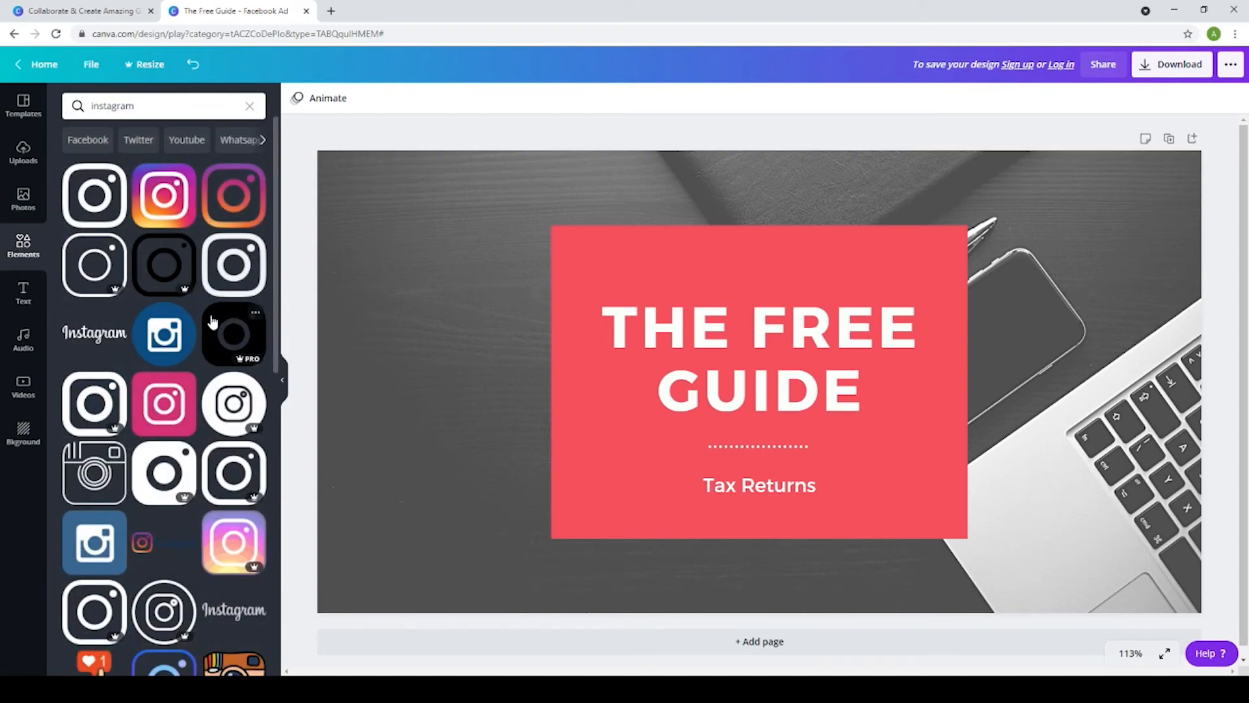
pyautogui.scroll(-8, 156, 293)
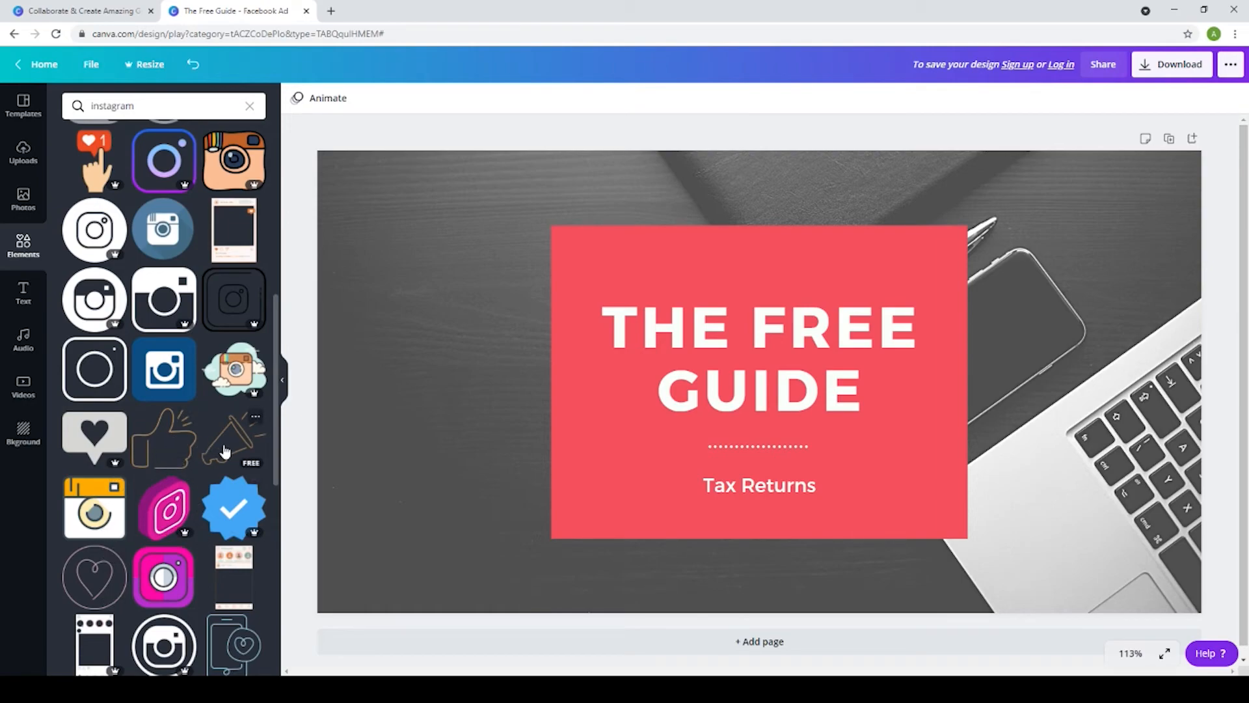
pyautogui.moveTo(225, 451); pyautogui.dragTo(797, 276)
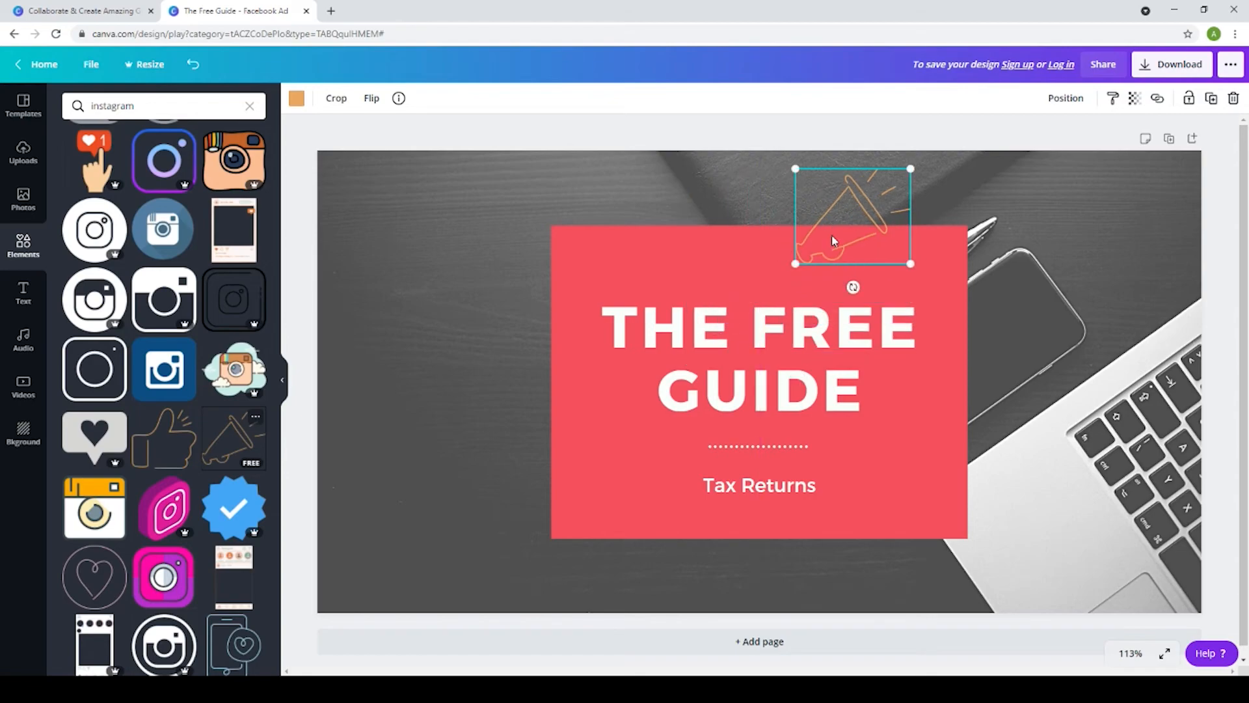
pyautogui.moveTo(830, 234); pyautogui.dragTo(737, 281)
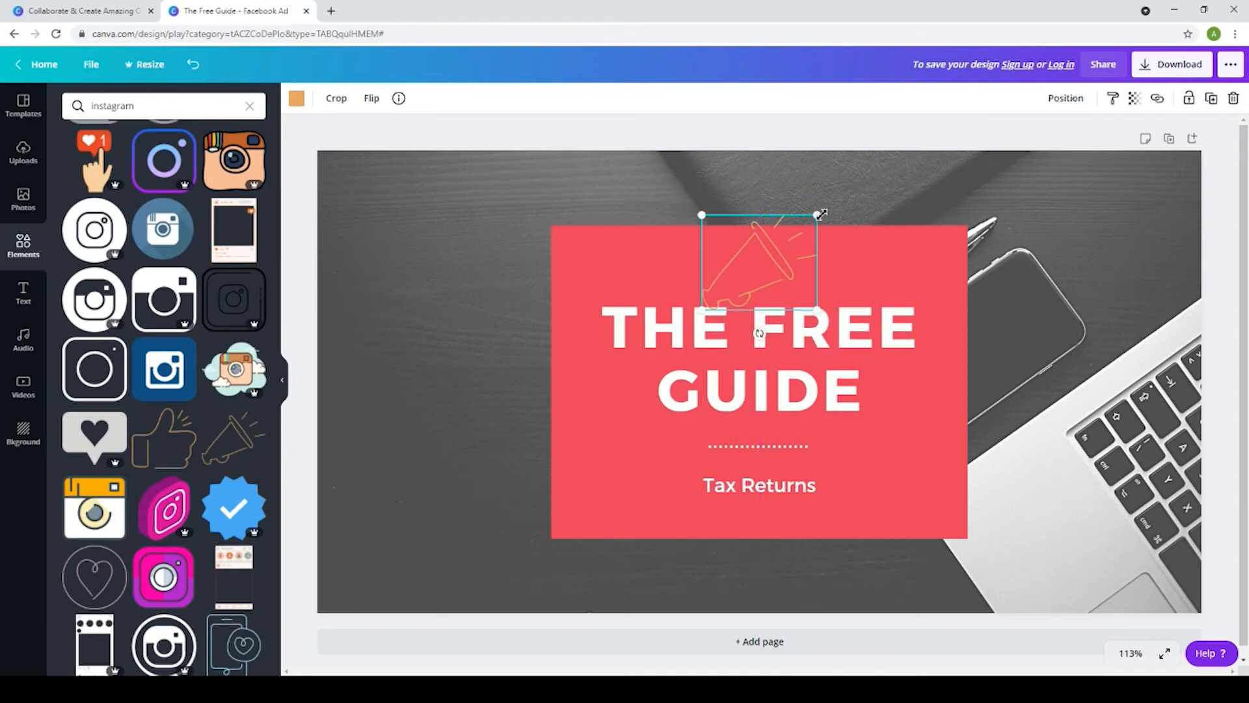
pyautogui.moveTo(819, 213); pyautogui.dragTo(790, 245)
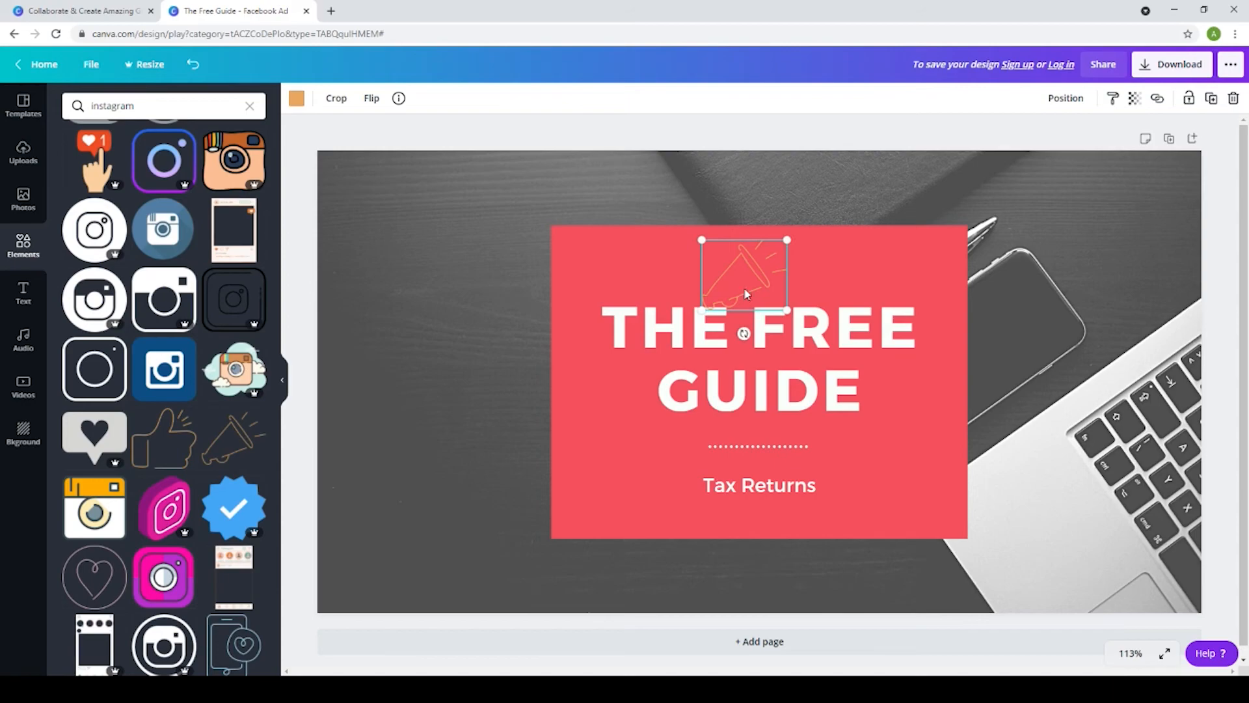
pyautogui.moveTo(744, 281)
pyautogui.mouseDown()
pyautogui.moveTo(772, 267)
pyautogui.moveTo(756, 268)
pyautogui.mouseUp()
pyautogui.click(1004, 308)
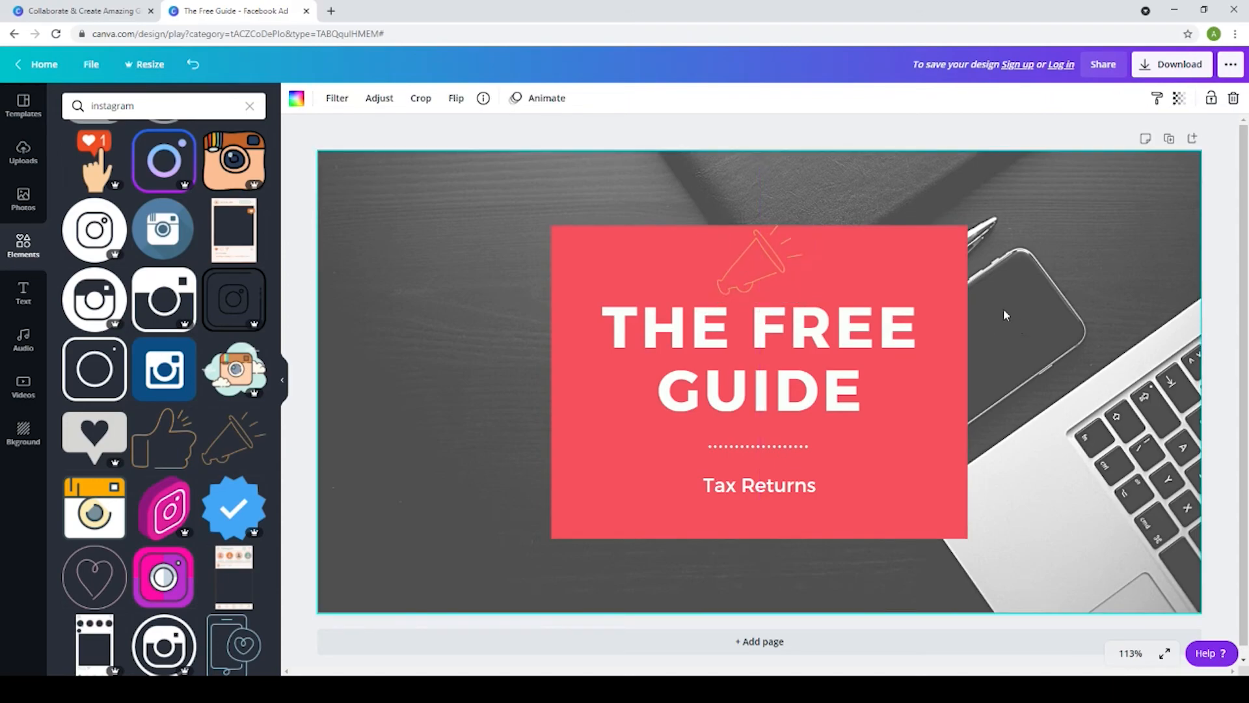
# Try several default colors on the megaphone graphic and recolor it medium grey
pyautogui.click(747, 267)
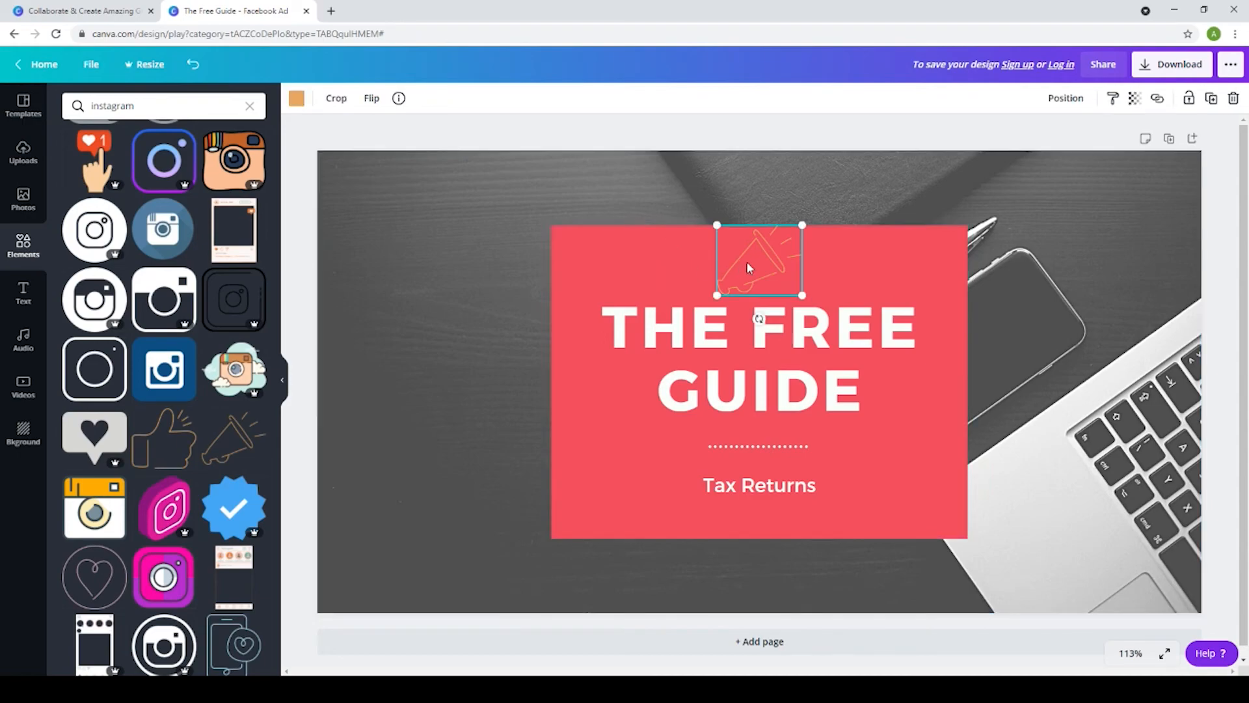
pyautogui.click(297, 98)
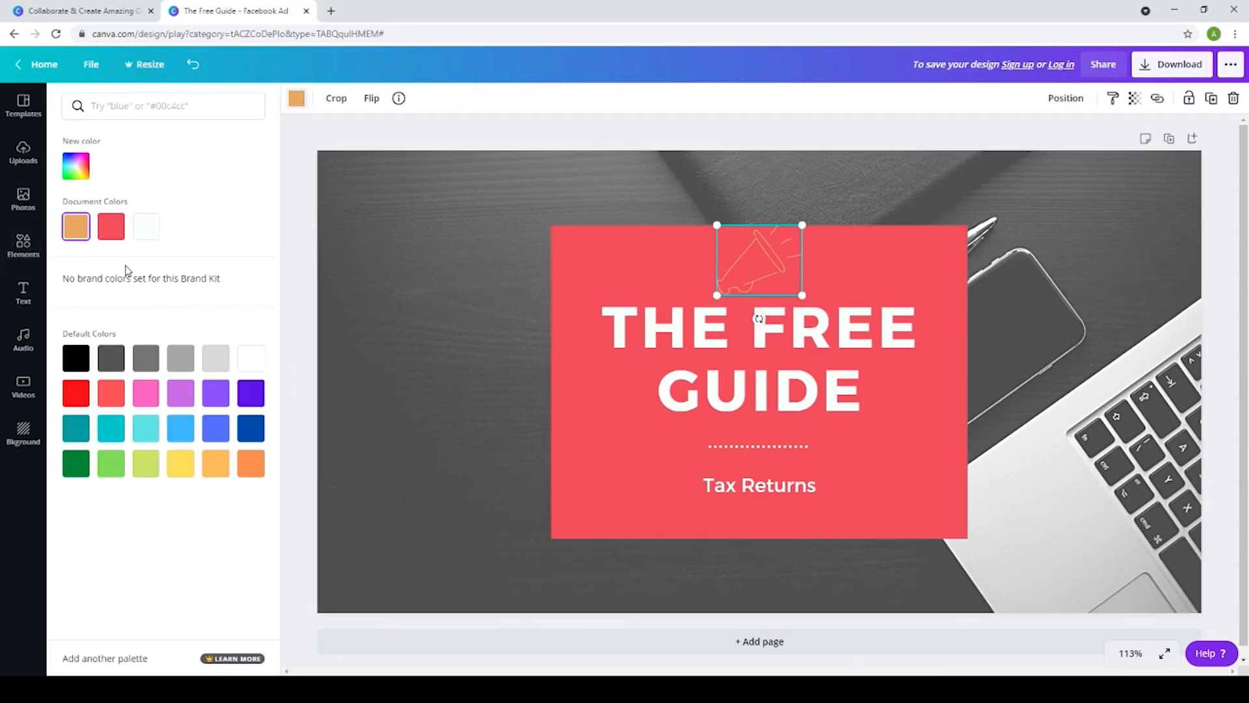
pyautogui.click(77, 359)
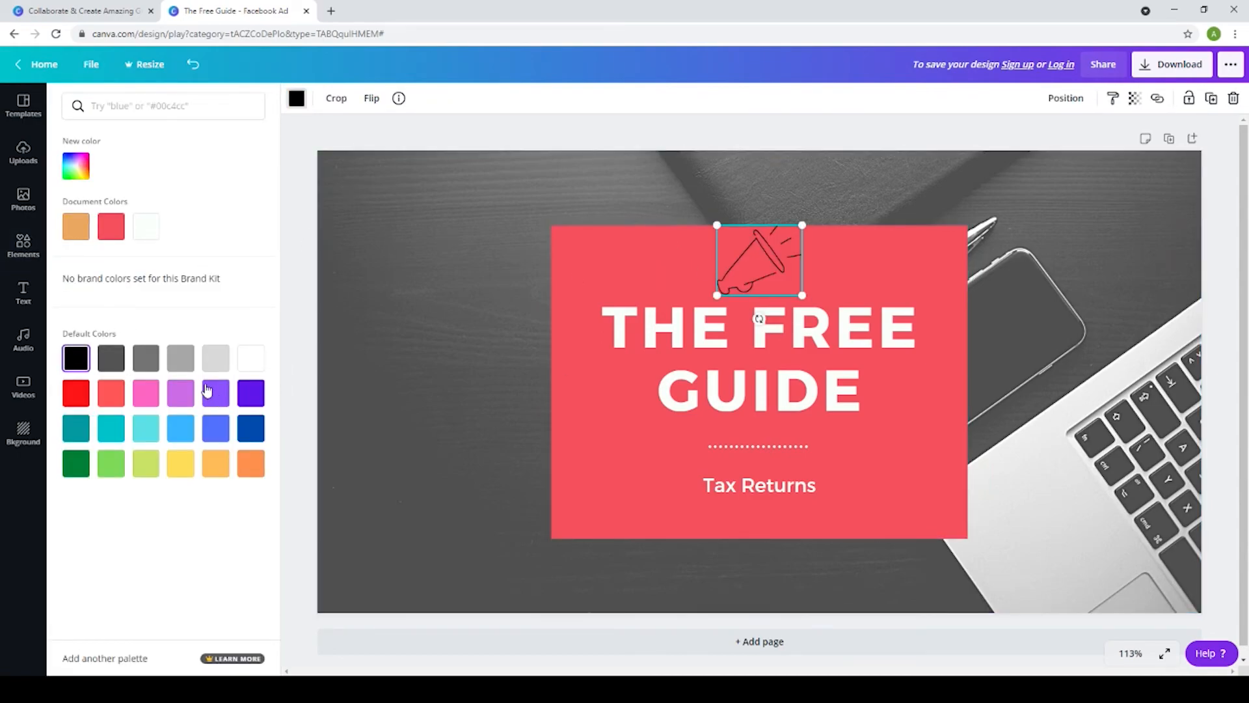
pyautogui.click(211, 366)
pyautogui.click(180, 358)
pyautogui.click(146, 358)
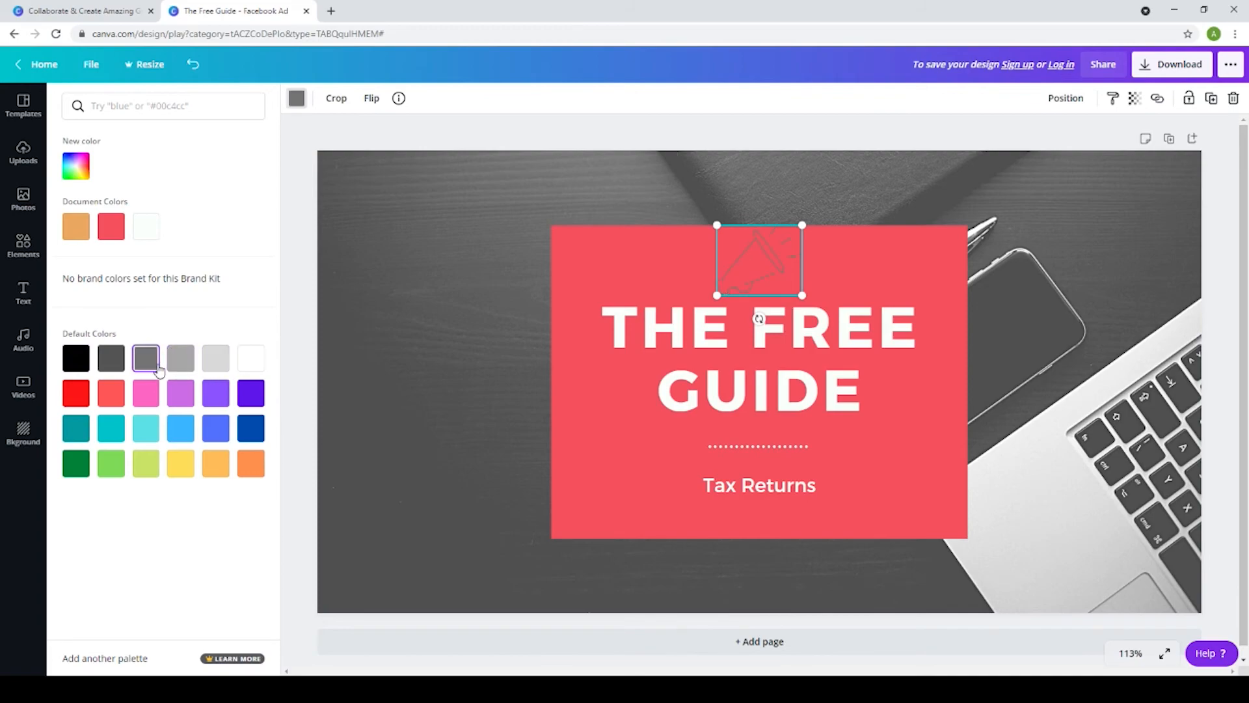
pyautogui.click(446, 283)
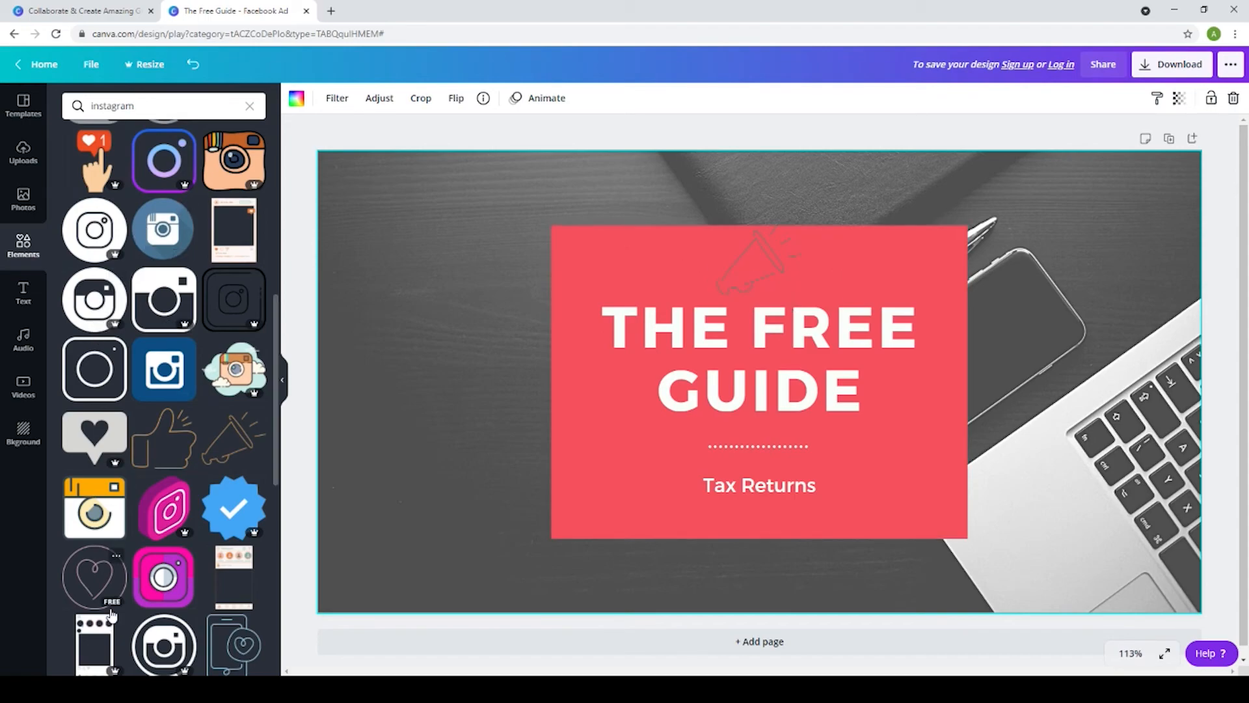
pyautogui.click(23, 292)
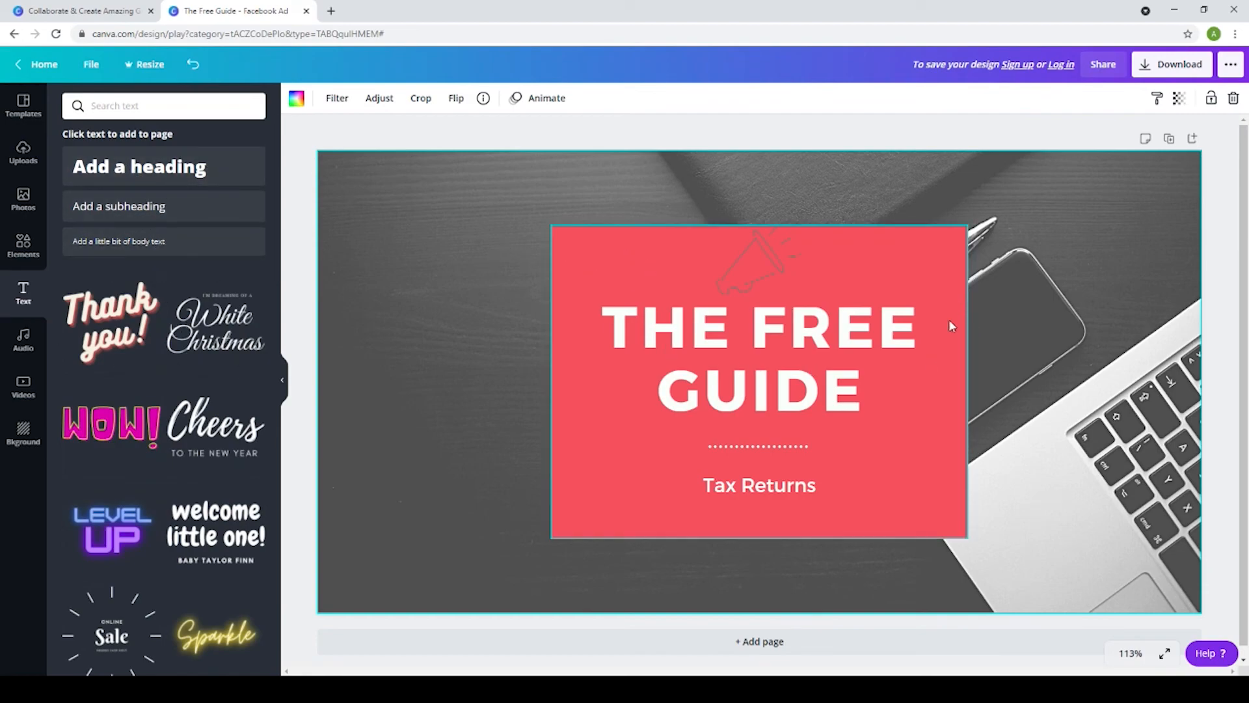
pyautogui.click(837, 391)
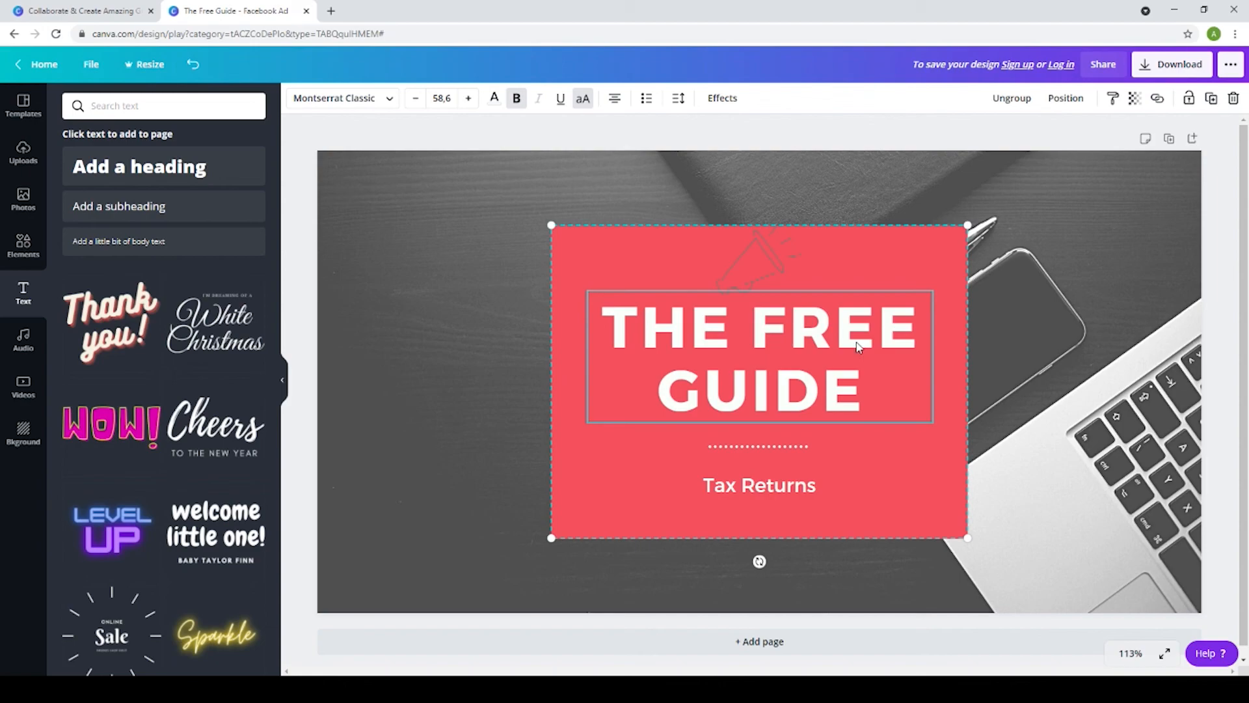
pyautogui.click(1084, 251)
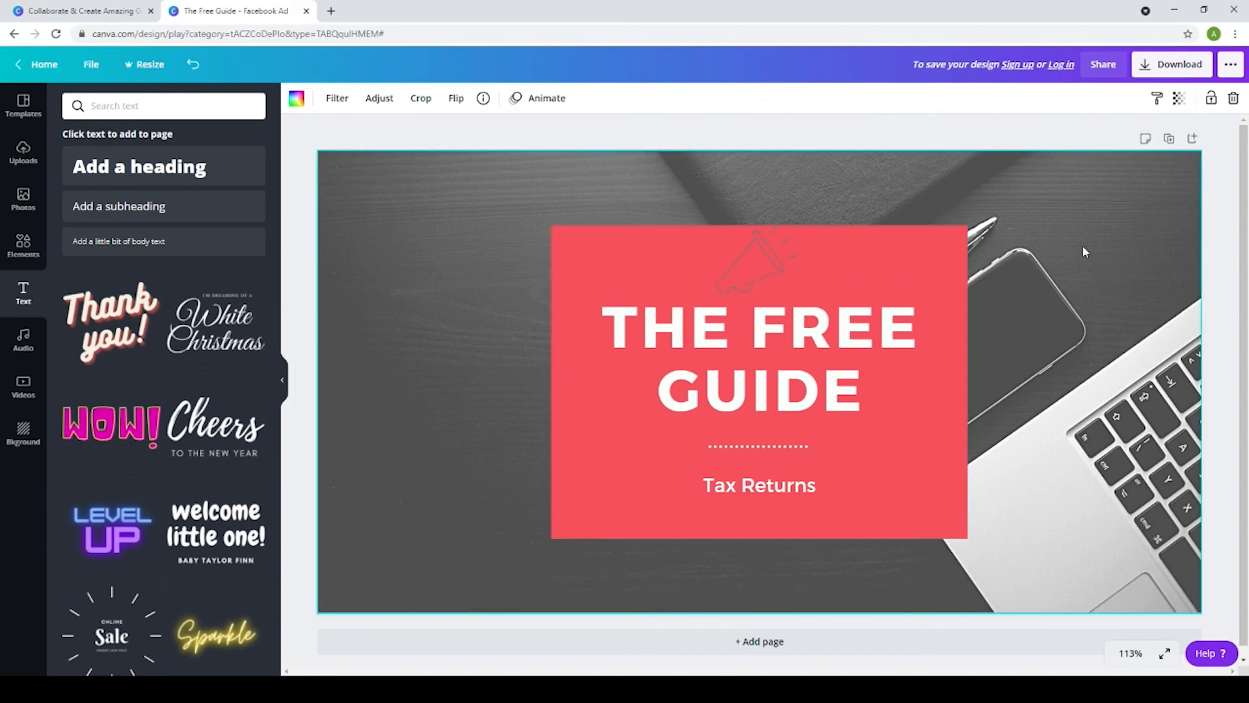